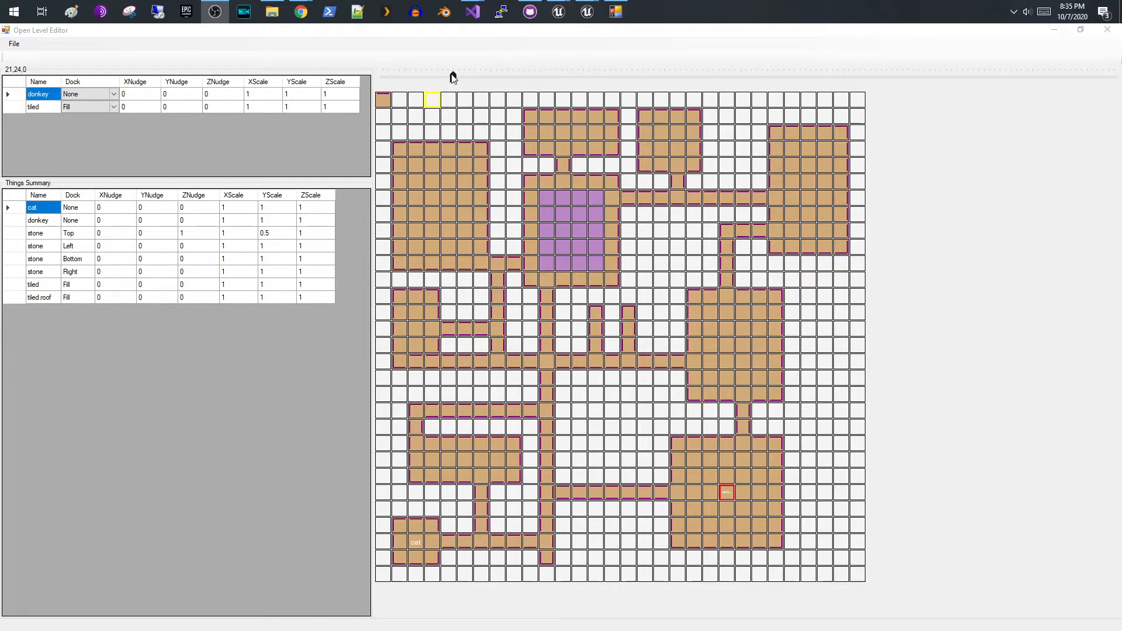
Examine the existing level's rooms and corridors at different zoom levels across the whole map
{"action": "left_click_drag", "start_coordinate": [453, 75], "coordinate": [621, 65]}
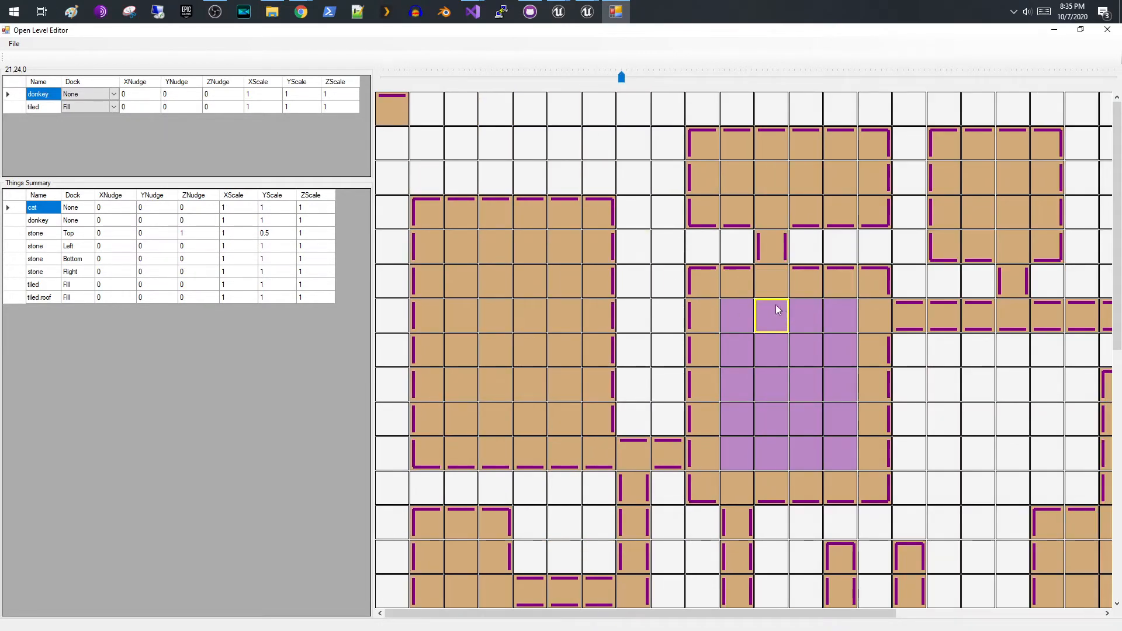
{"action": "scroll", "coordinate": [559, 346], "scroll_direction": "down", "scroll_amount": 3}
{"action": "scroll", "coordinate": [565, 363], "scroll_direction": "down", "scroll_amount": 4}
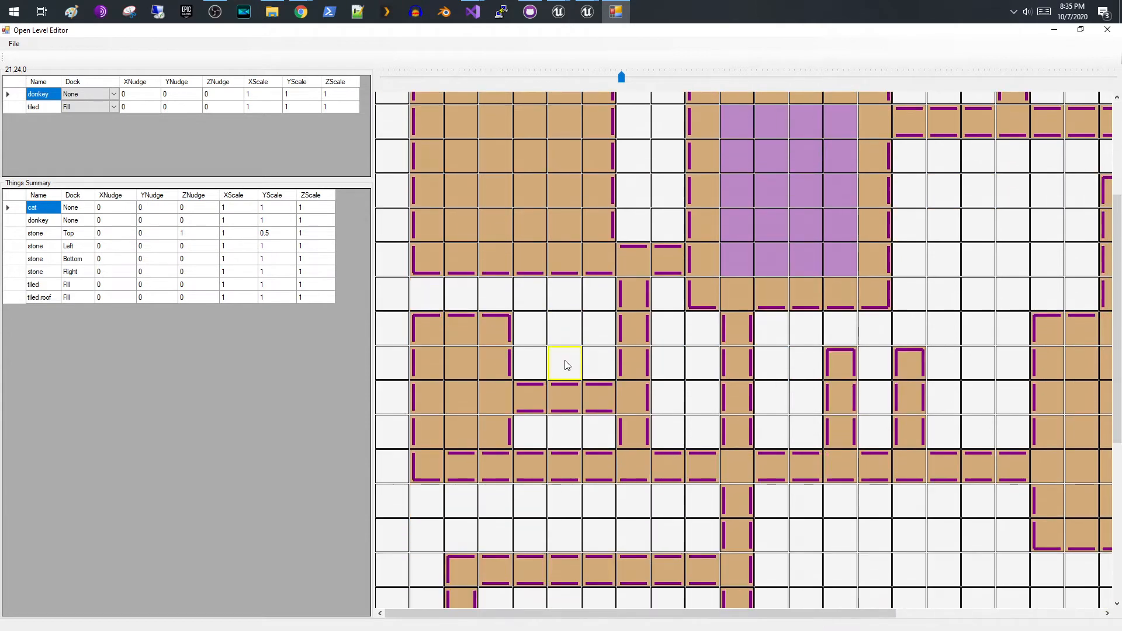
{"action": "scroll", "coordinate": [566, 359], "scroll_direction": "up", "scroll_amount": 7}
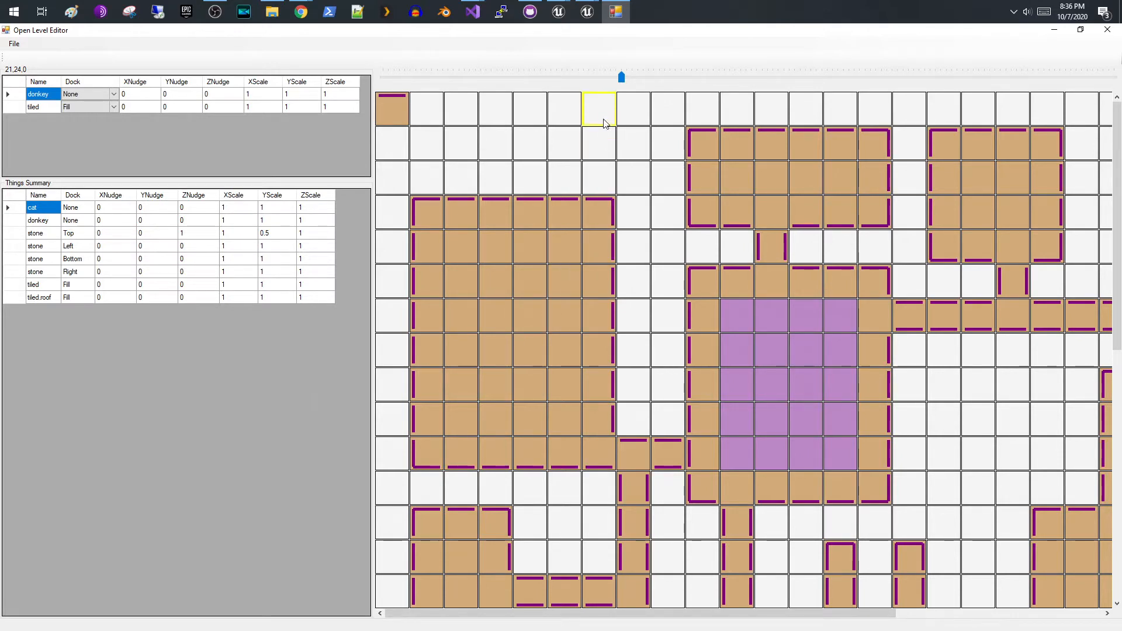
{"action": "left_click", "coordinate": [618, 79]}
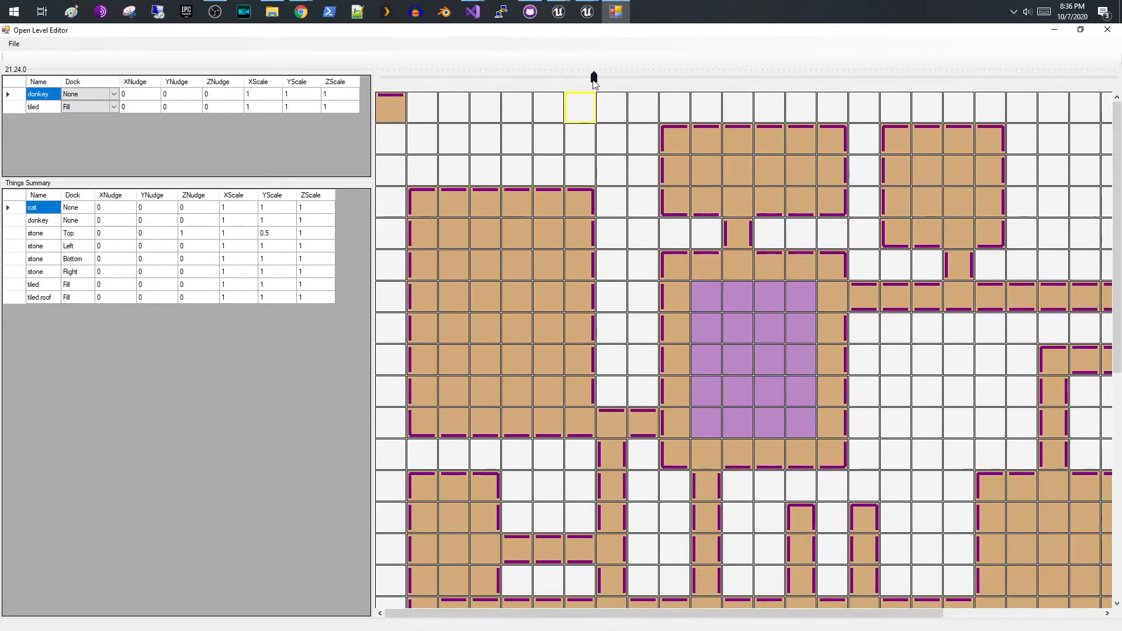
{"action": "left_click_drag", "start_coordinate": [595, 79], "coordinate": [491, 119]}
{"action": "scroll", "coordinate": [551, 224], "scroll_direction": "down", "scroll_amount": 3}
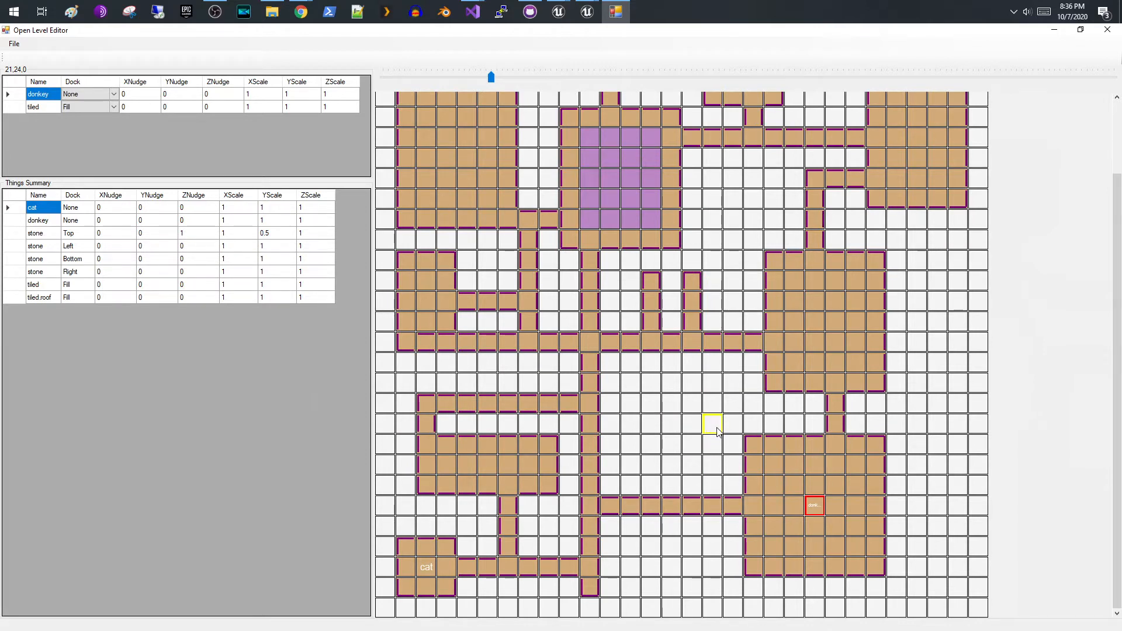
{"action": "scroll", "coordinate": [693, 426], "scroll_direction": "up", "scroll_amount": 3}
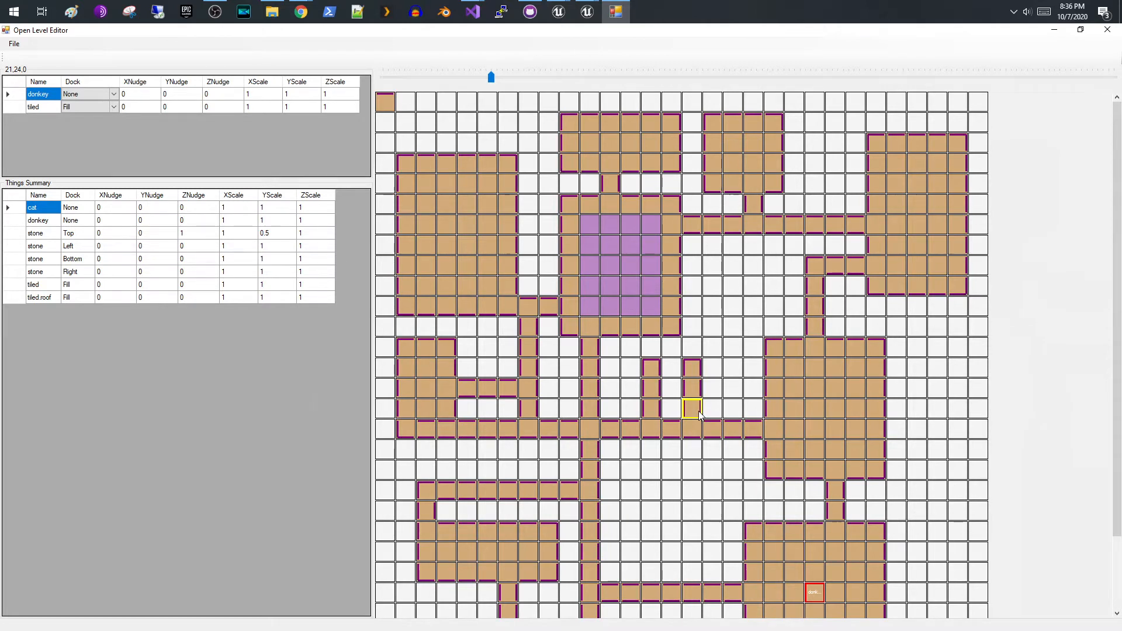
{"action": "left_click", "coordinate": [700, 412]}
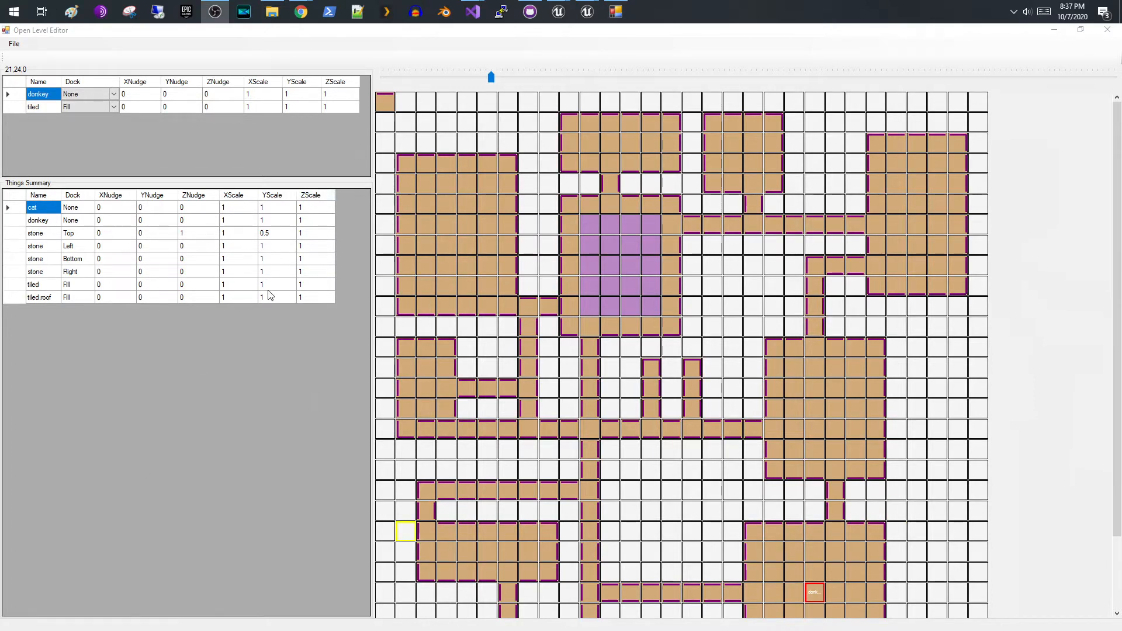
Create a new blank level with the tile number set to 30
{"action": "left_click", "coordinate": [13, 45]}
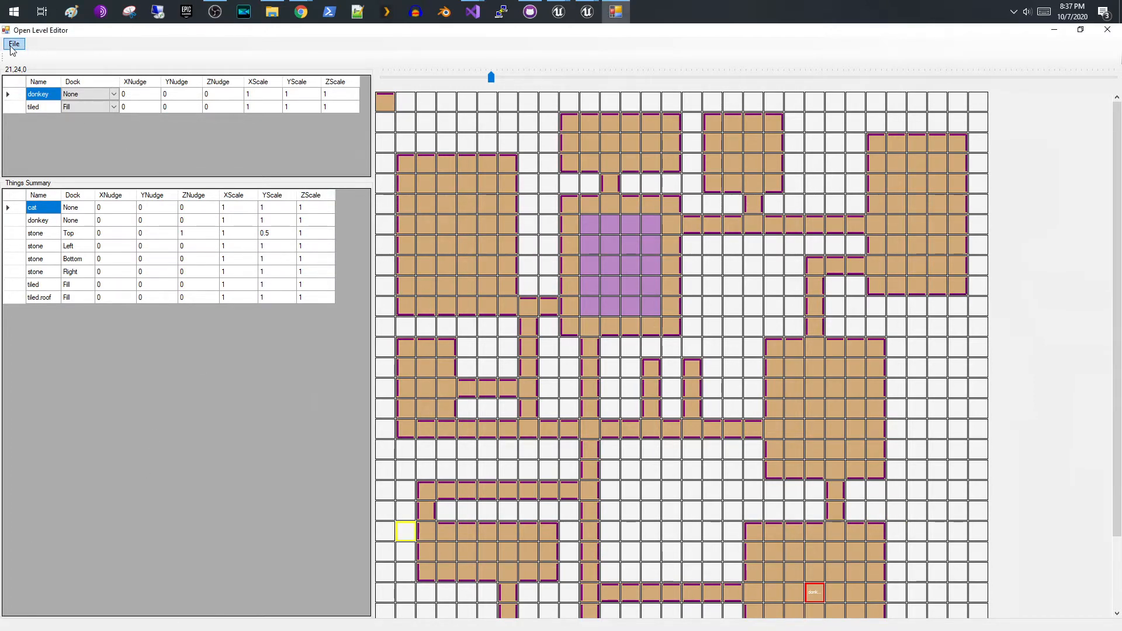
{"action": "left_click", "coordinate": [14, 45]}
{"action": "left_click", "coordinate": [29, 57]}
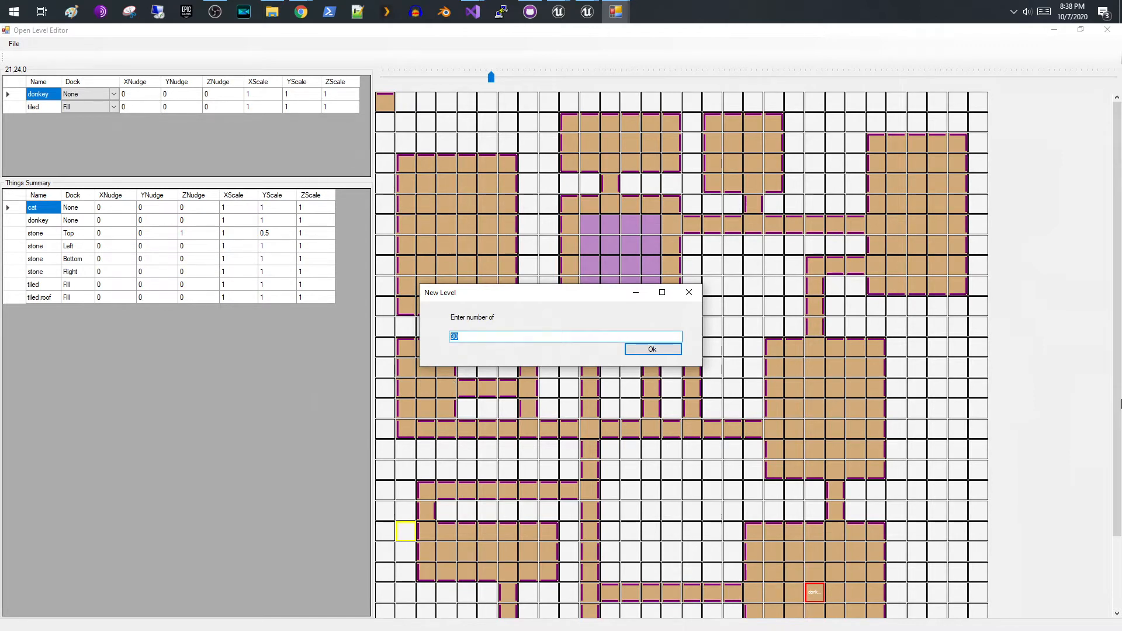
{"action": "left_click", "coordinate": [663, 350]}
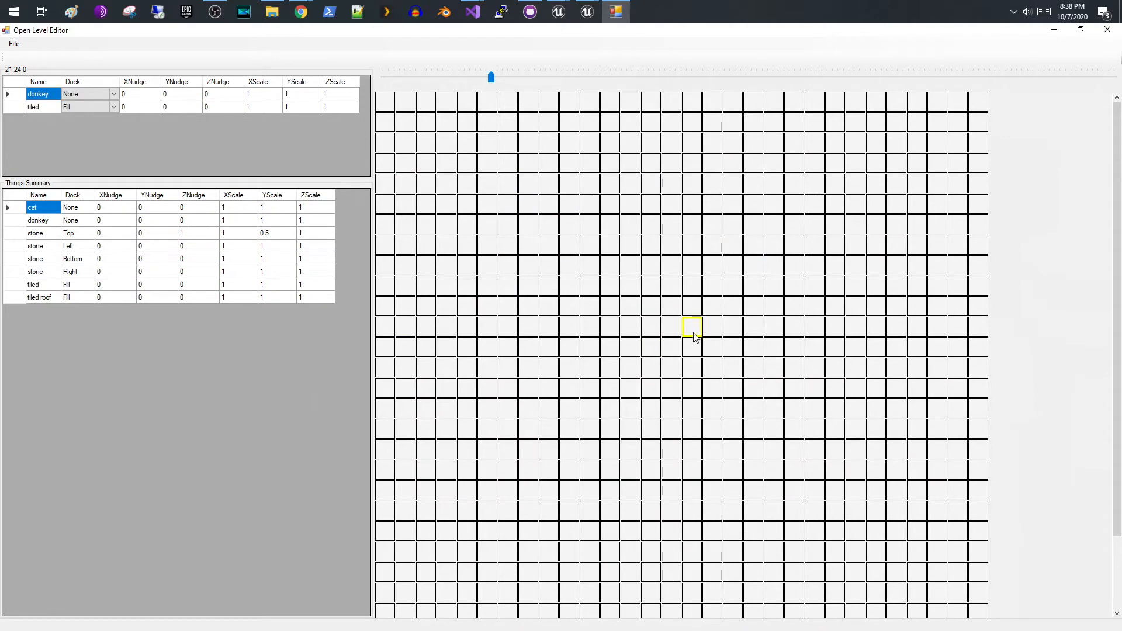
{"action": "left_click", "coordinate": [694, 331]}
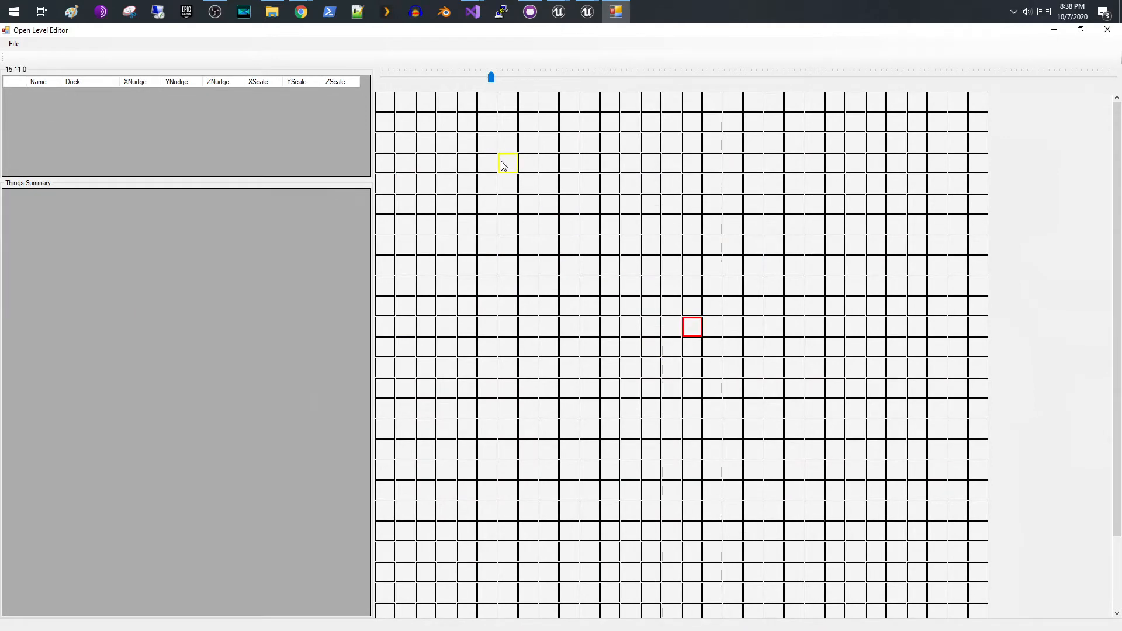
Add a thing named floor with Dock set to Fill to a 6 by 5 tile room near the grid's upper-left corner, saving the tile update
{"action": "left_click_drag", "start_coordinate": [496, 78], "coordinate": [447, 82]}
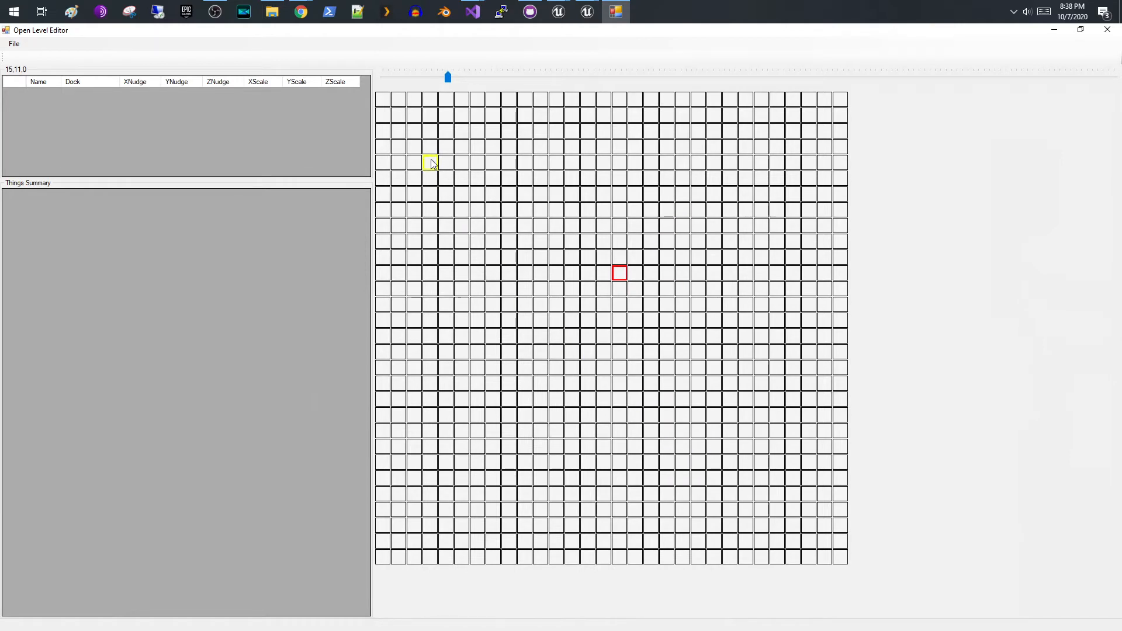
{"action": "left_click_drag", "start_coordinate": [396, 116], "coordinate": [477, 179]}
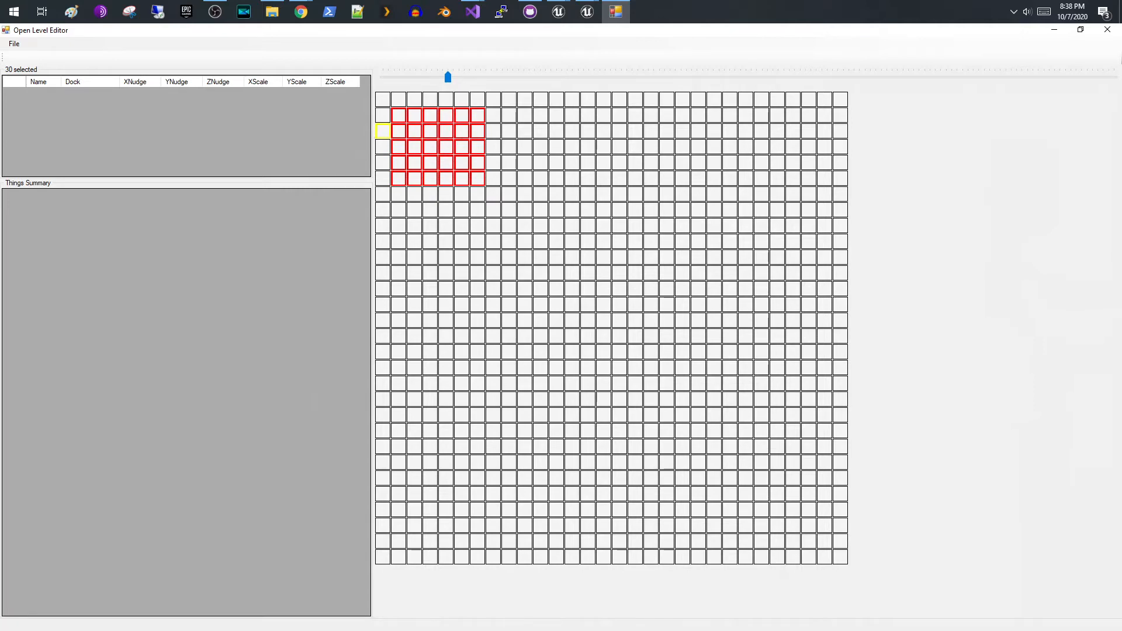
{"action": "right_click", "coordinate": [15, 110]}
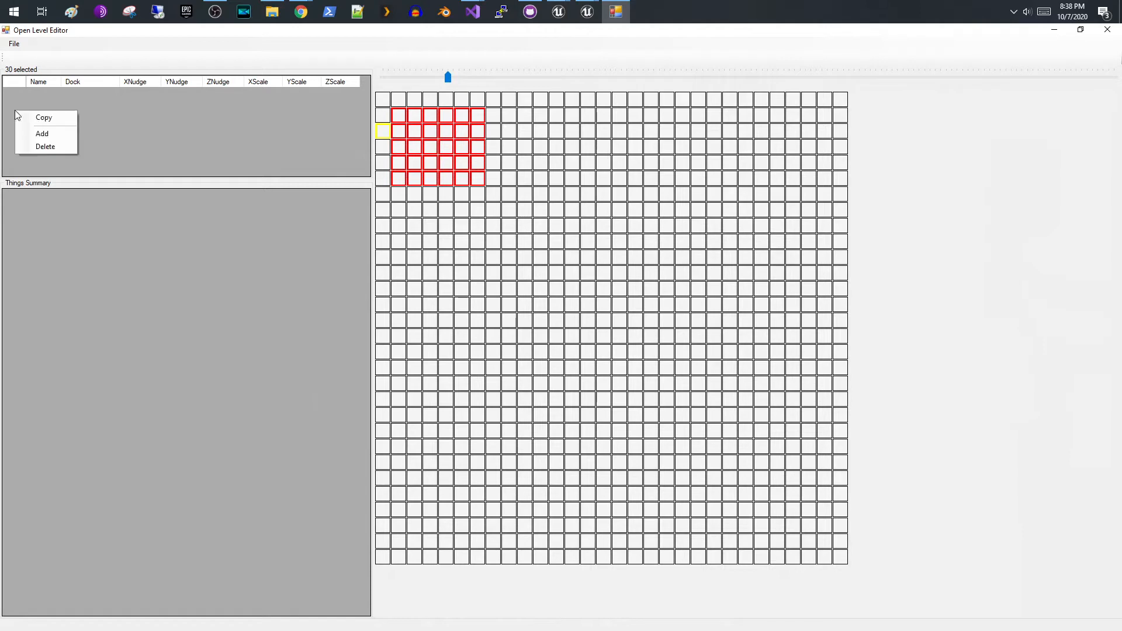
{"action": "left_click", "coordinate": [28, 131]}
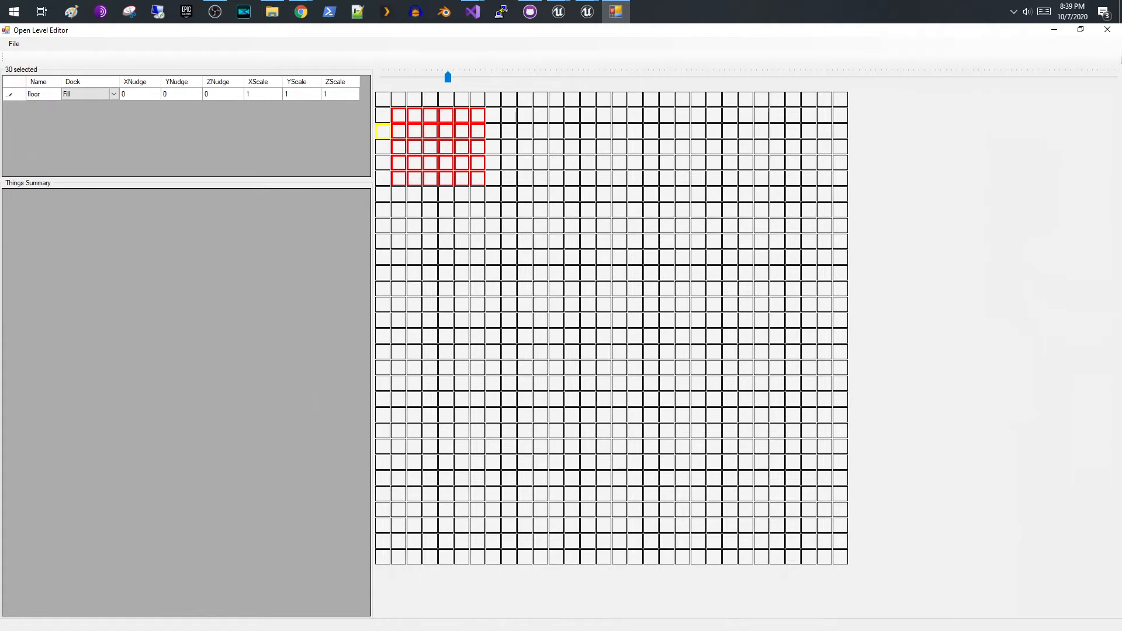
{"action": "key", "text": "Return"}
{"action": "left_click", "coordinate": [496, 245]}
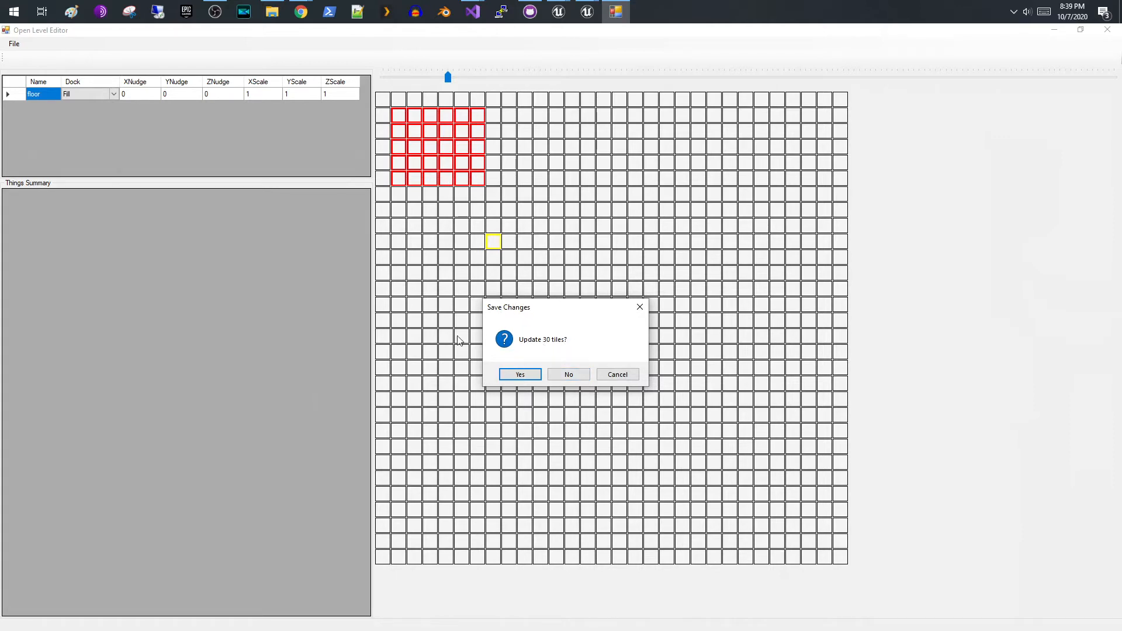
{"action": "left_click", "coordinate": [521, 374]}
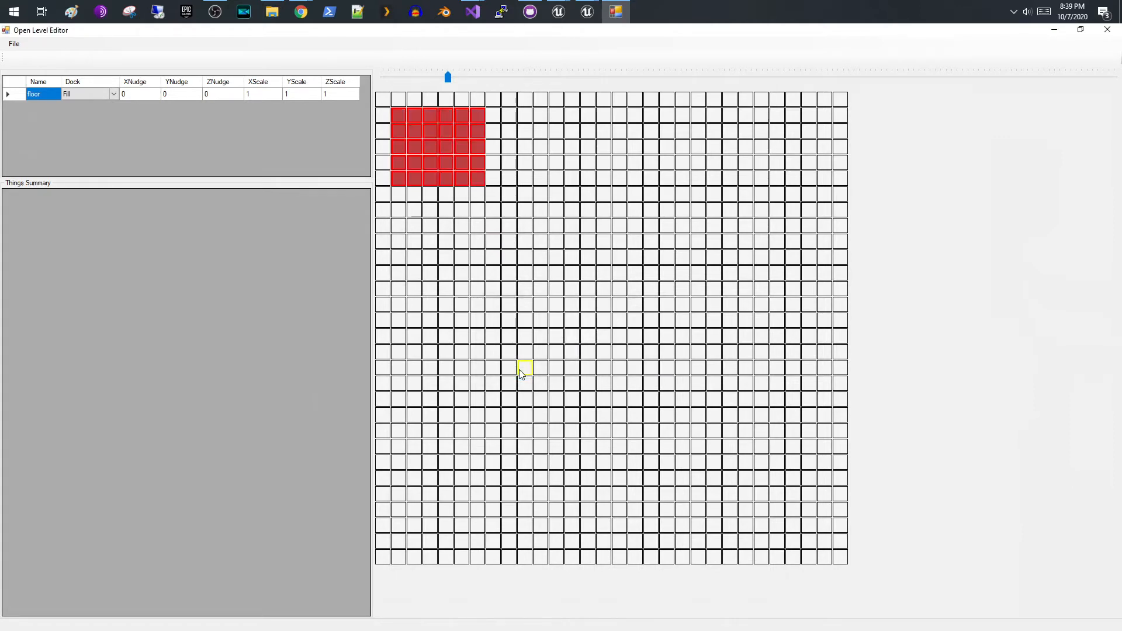
{"action": "left_click", "coordinate": [522, 338]}
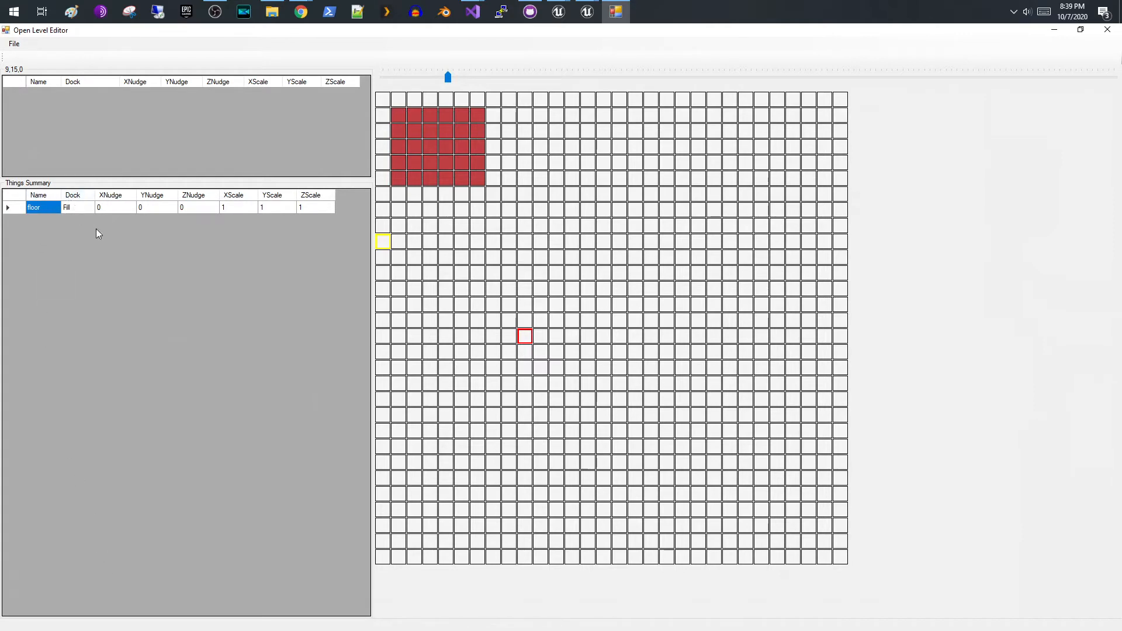
Copy the room's lower-right floor tile and paste it into a 12-tile vertical corridor running down from the room
{"action": "left_click", "coordinate": [478, 177]}
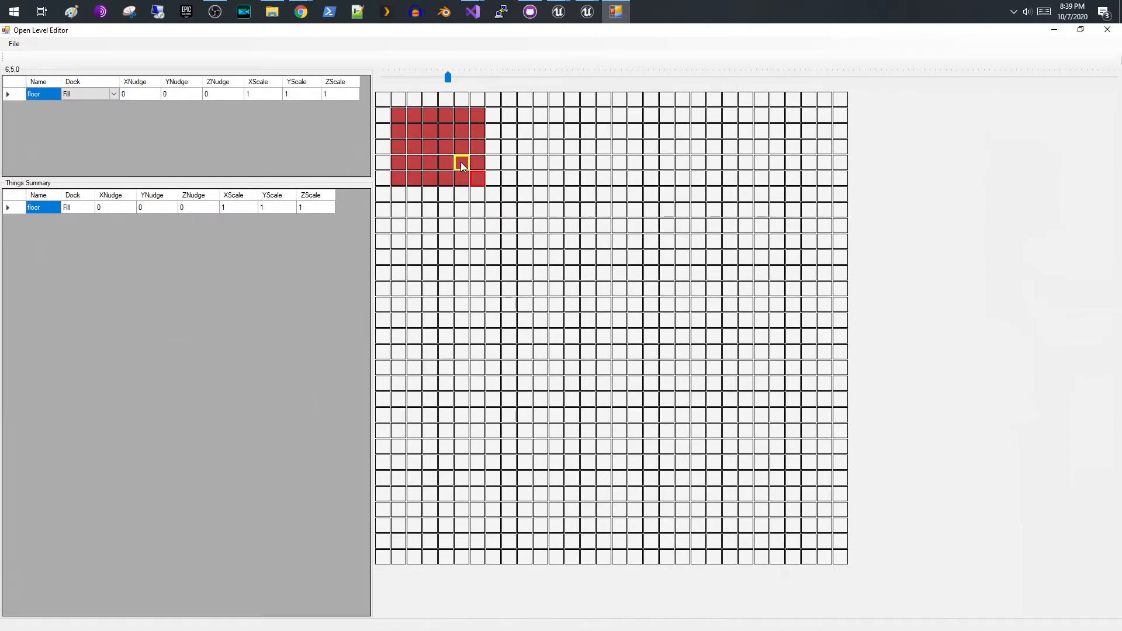
{"action": "right_click", "coordinate": [472, 174]}
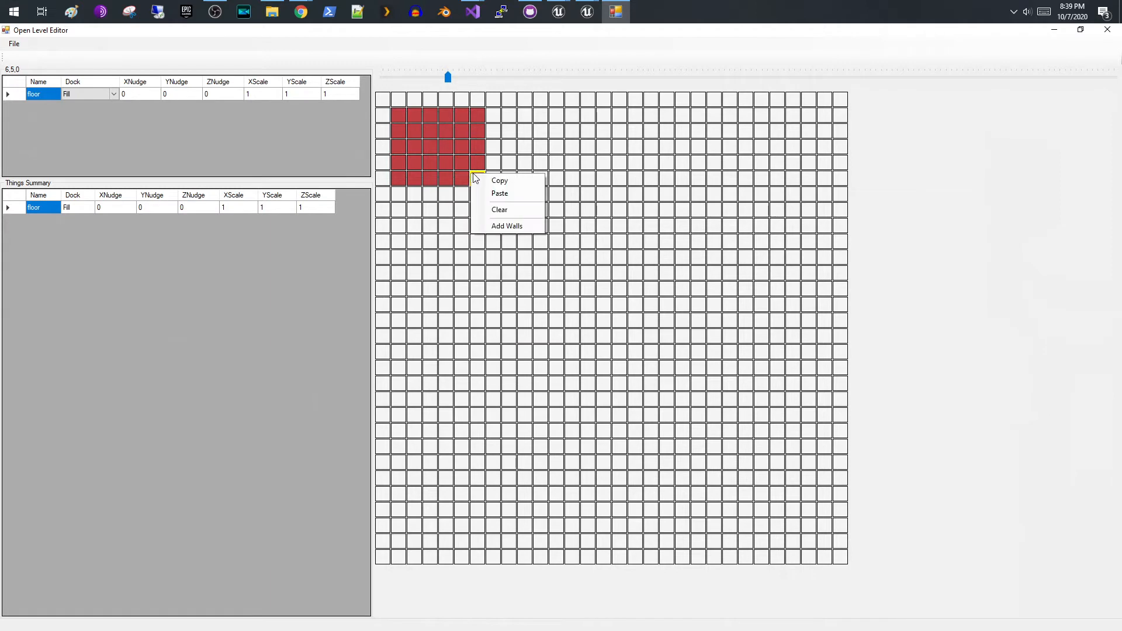
{"action": "left_click", "coordinate": [500, 180]}
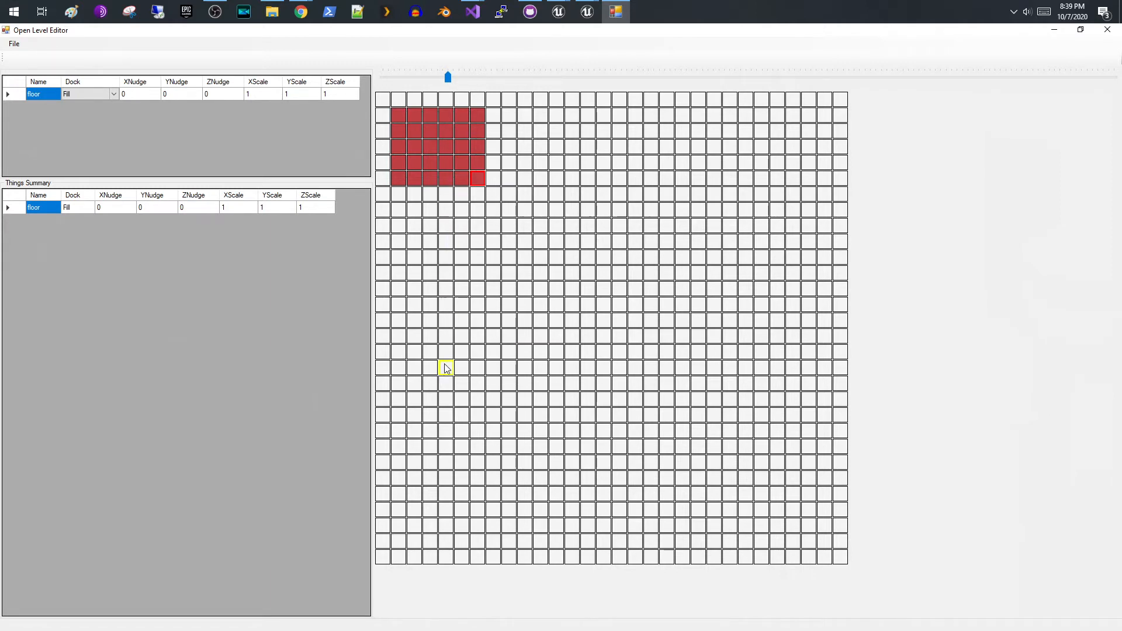
{"action": "left_click_drag", "start_coordinate": [446, 368], "coordinate": [446, 369]}
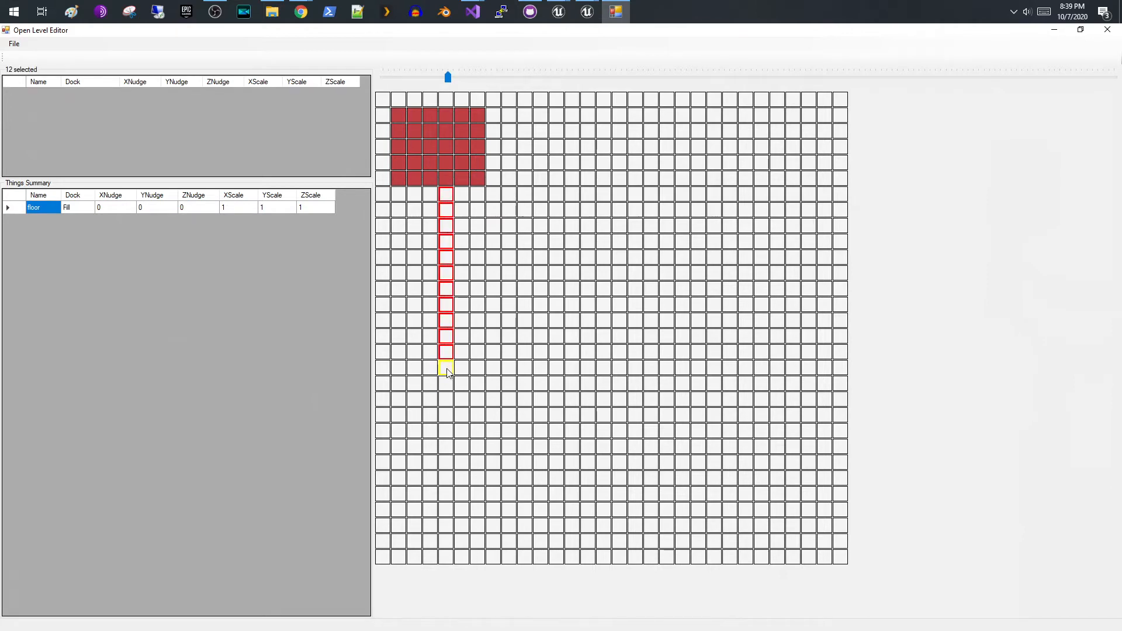
{"action": "right_click", "coordinate": [447, 370]}
{"action": "left_click", "coordinate": [464, 389]}
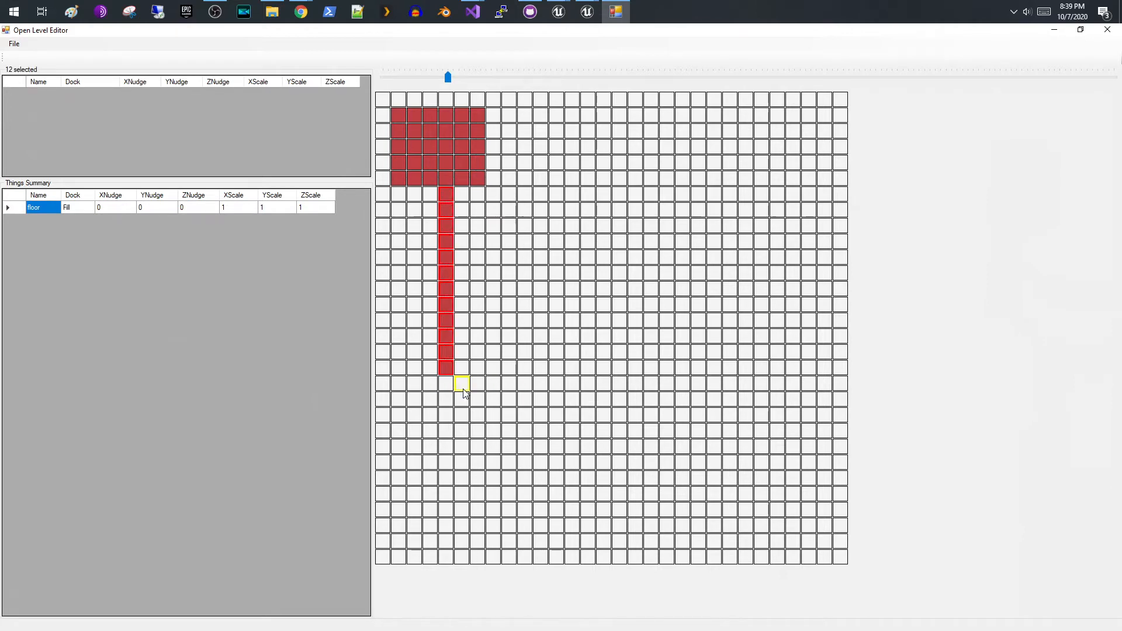
{"action": "left_click", "coordinate": [500, 373]}
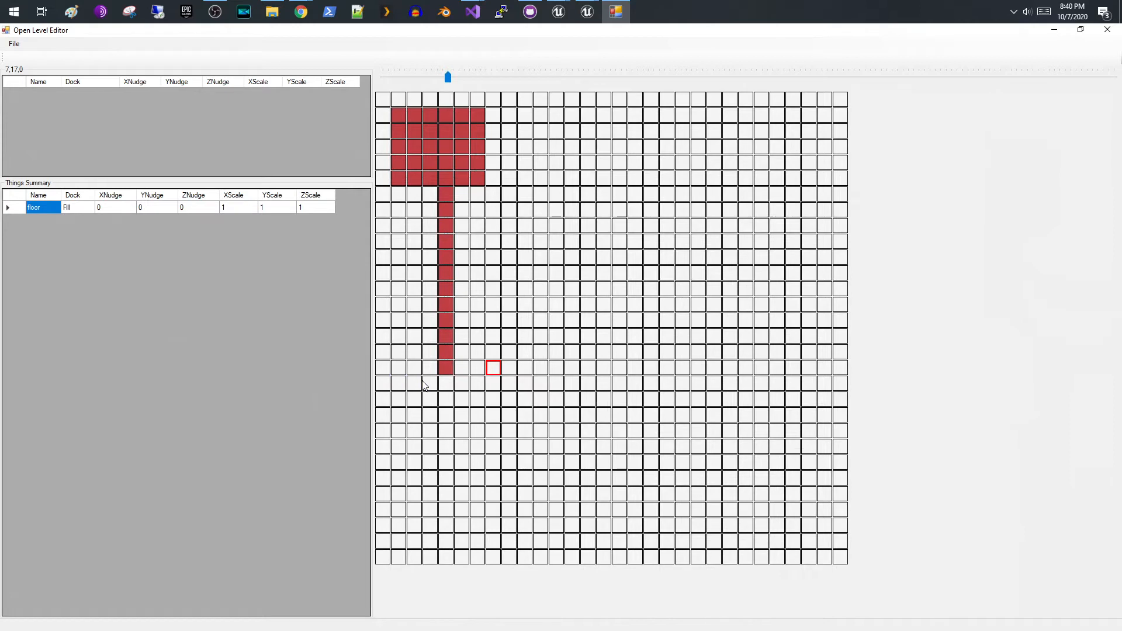
Paste the copied floor into a 7 by 5 tile room directly below the vertical corridor
{"action": "left_click_drag", "start_coordinate": [493, 450], "coordinate": [508, 451]}
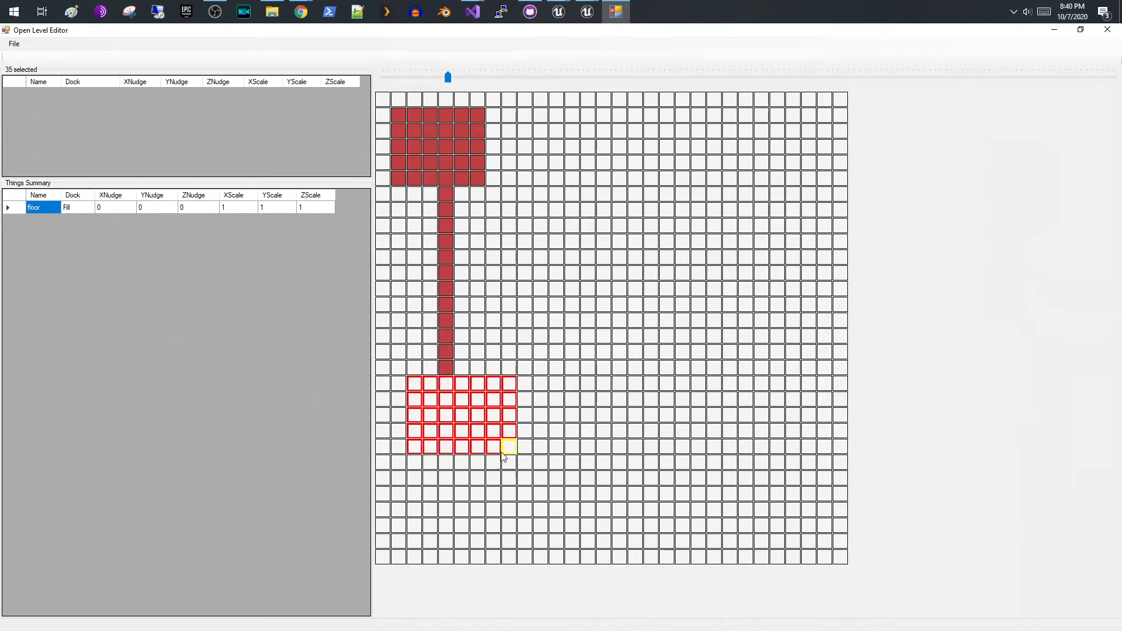
{"action": "right_click", "coordinate": [498, 448]}
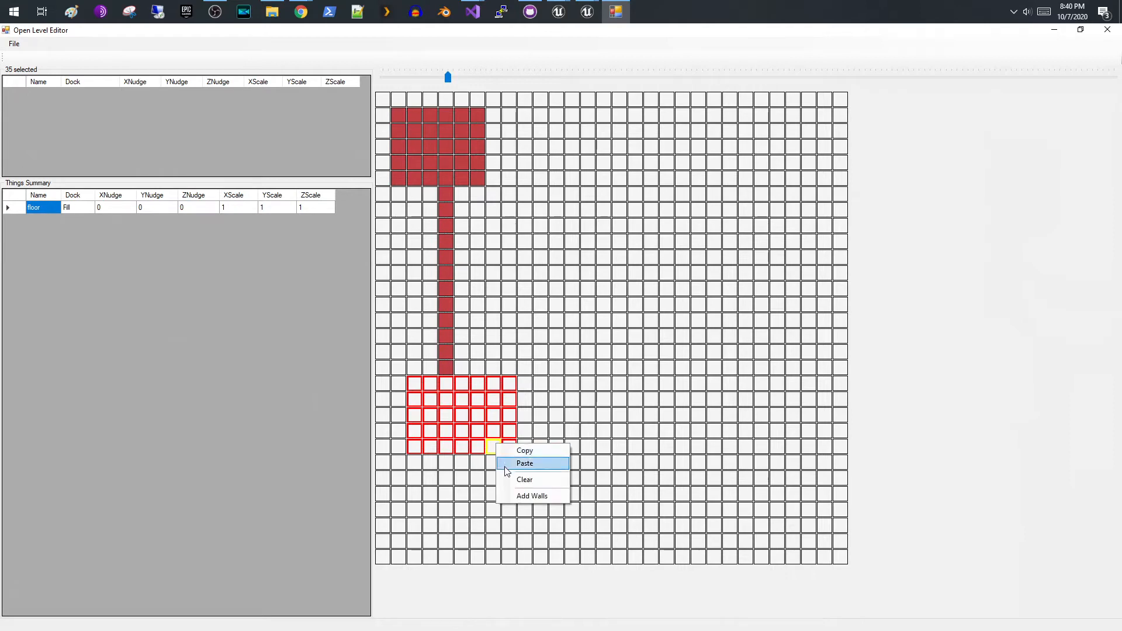
{"action": "left_click", "coordinate": [524, 463]}
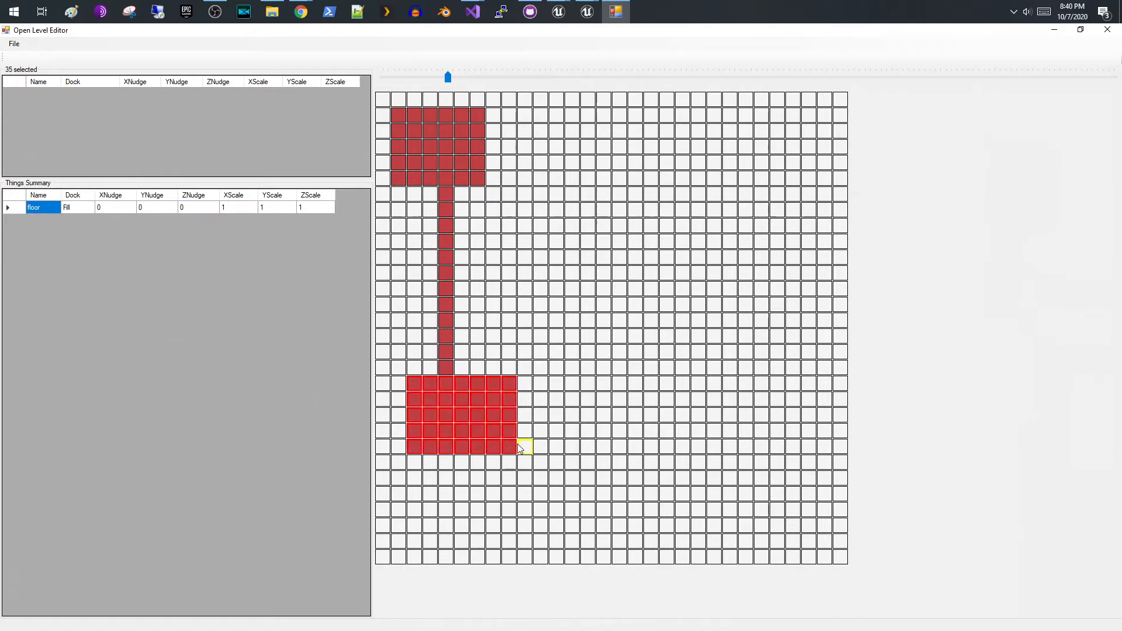
{"action": "left_click", "coordinate": [572, 400]}
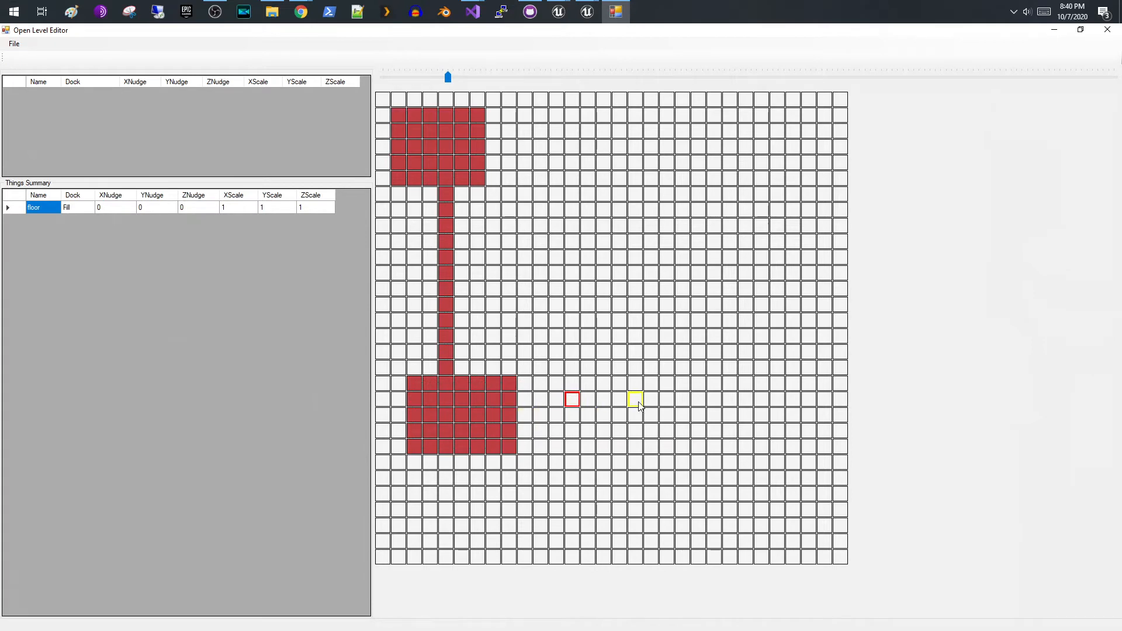
Paste the floor into a 9-tile horizontal corridor extending right from the middle row of the lower room
{"action": "left_click_drag", "start_coordinate": [525, 415], "coordinate": [646, 413]}
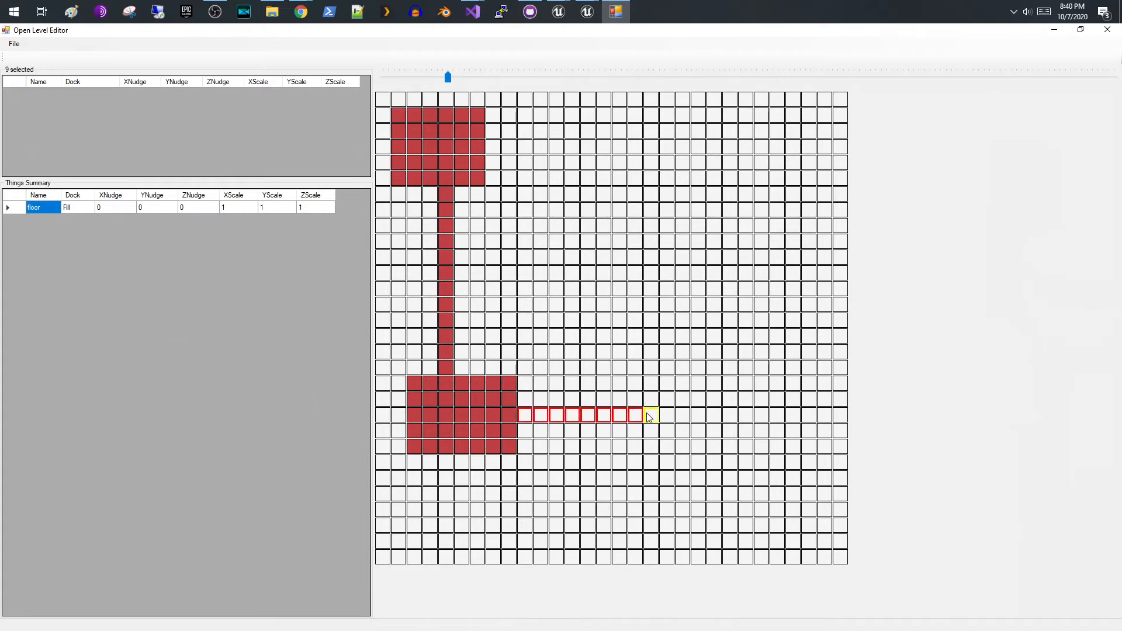
{"action": "right_click", "coordinate": [653, 416]}
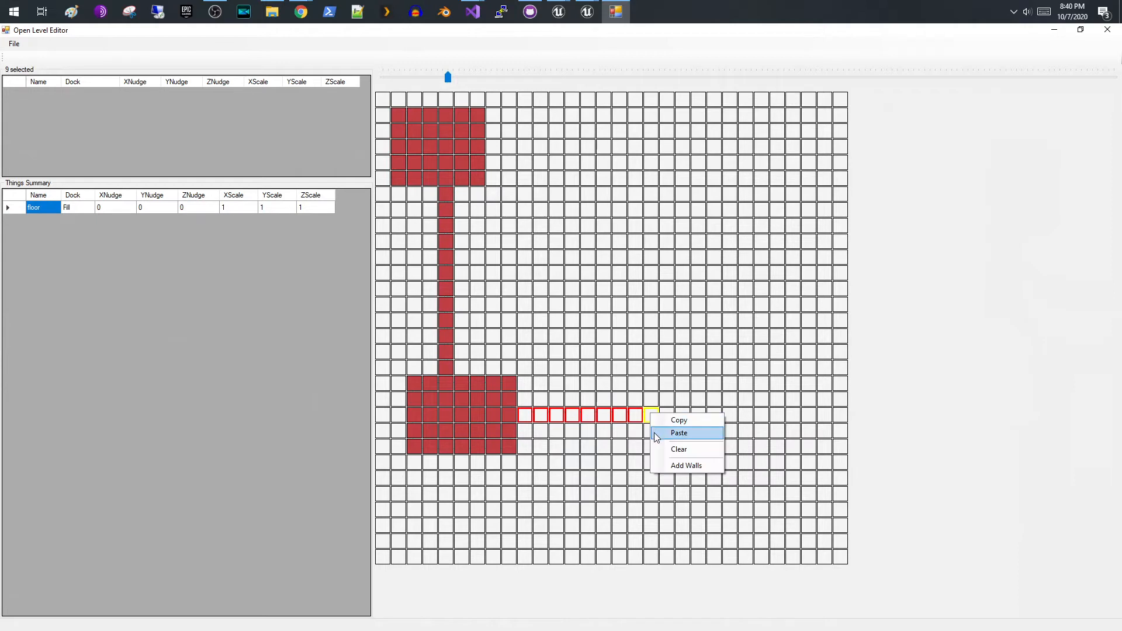
{"action": "left_click", "coordinate": [654, 432]}
Paste the floor into an 11-tile vertical strip rising from the middle of the horizontal corridor
{"action": "left_click_drag", "start_coordinate": [595, 423], "coordinate": [588, 259]}
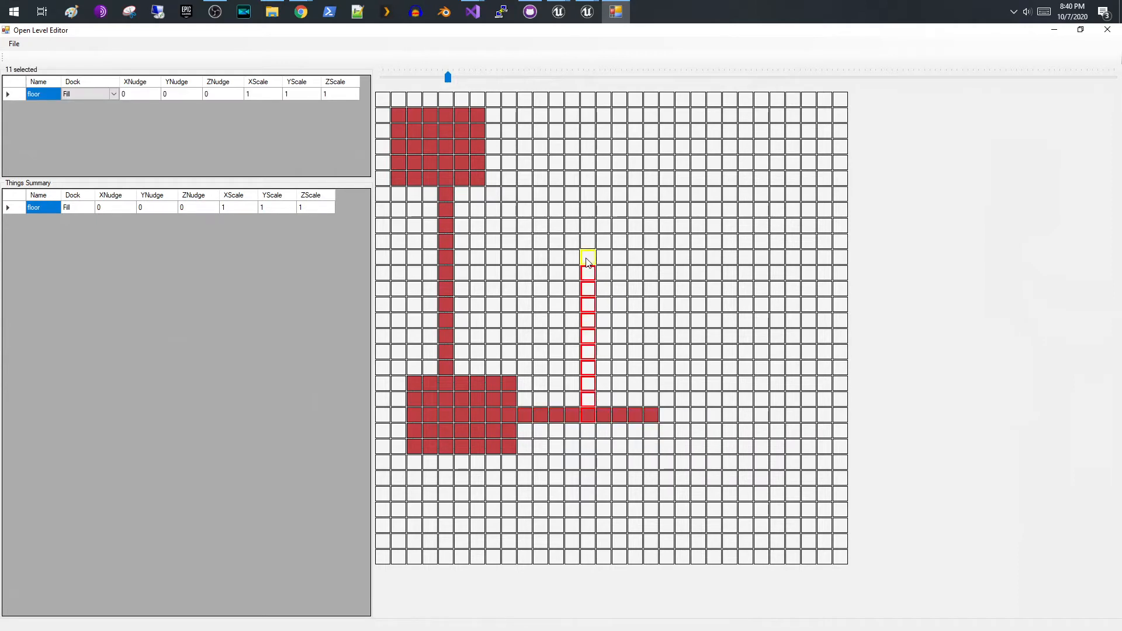
{"action": "right_click", "coordinate": [588, 262]}
{"action": "left_click", "coordinate": [609, 276]}
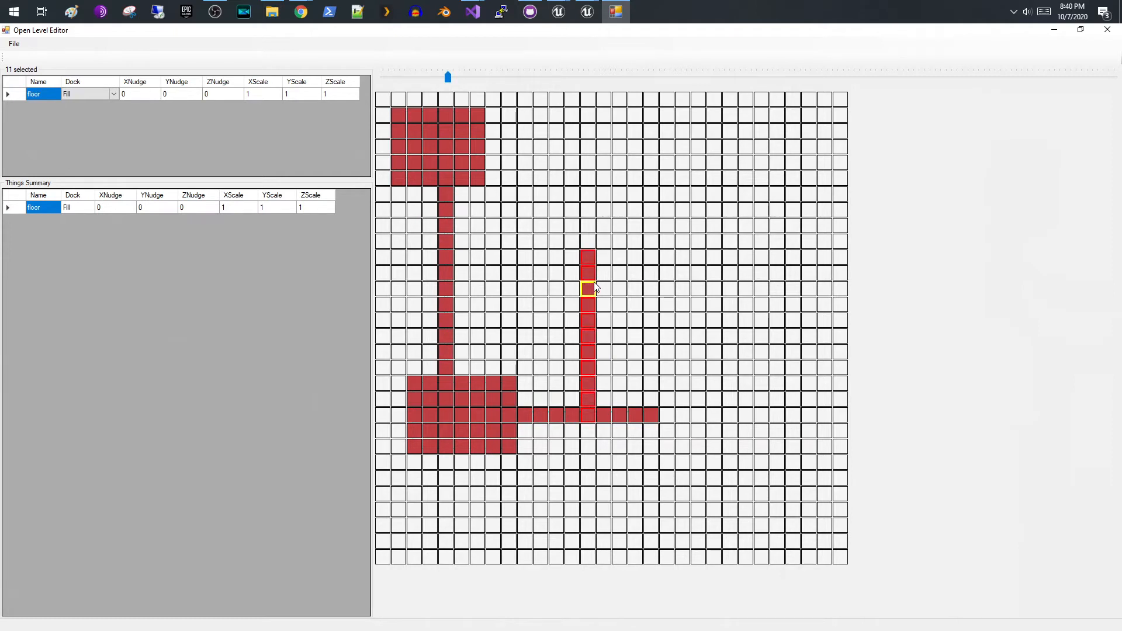
Paste the floor into a 6 by 5 tile room at the upper end of the second vertical corridor
{"action": "left_click_drag", "start_coordinate": [586, 226], "coordinate": [622, 241]}
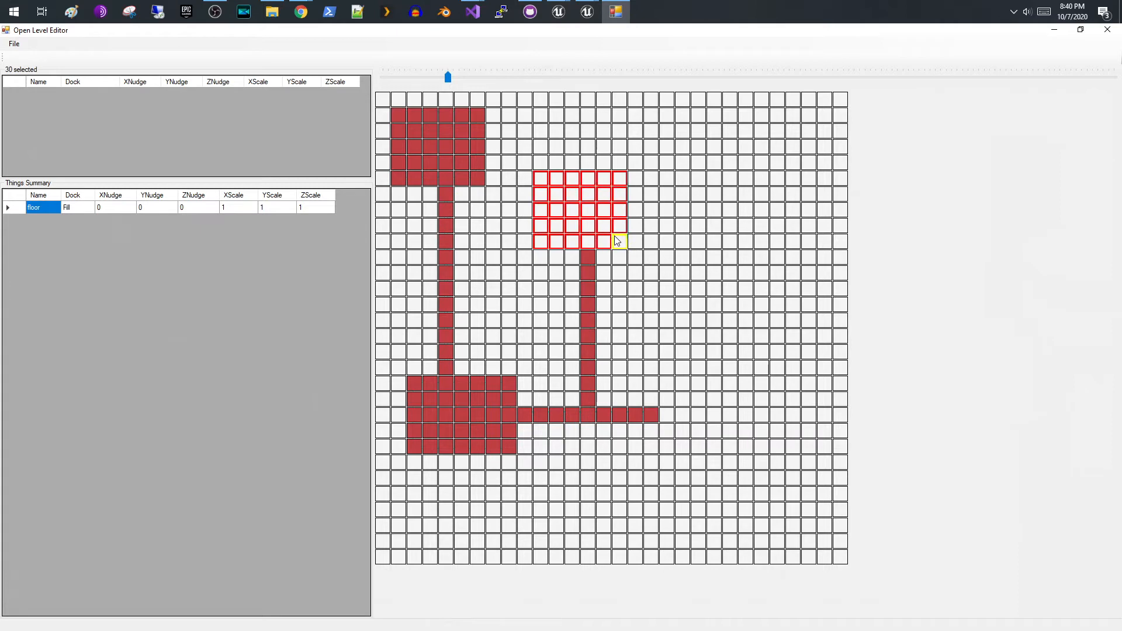
{"action": "right_click", "coordinate": [618, 241]}
{"action": "left_click", "coordinate": [635, 256]}
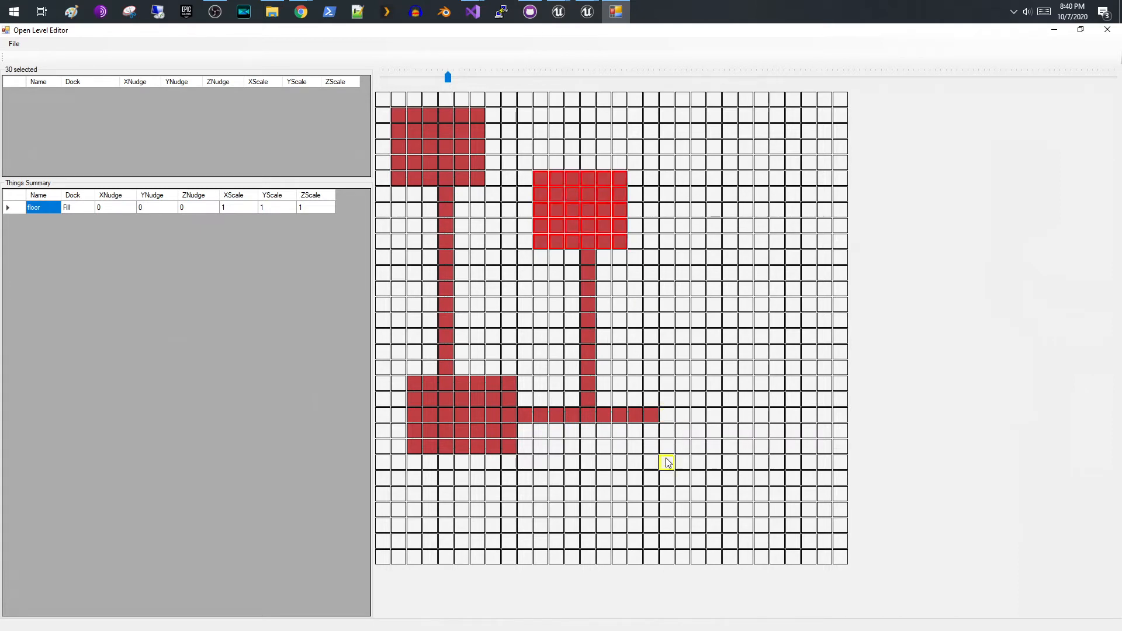
Paste the floor into a 15-tile vertical corridor crossing the right end of the horizontal corridor
{"action": "left_click_drag", "start_coordinate": [664, 492], "coordinate": [669, 273]}
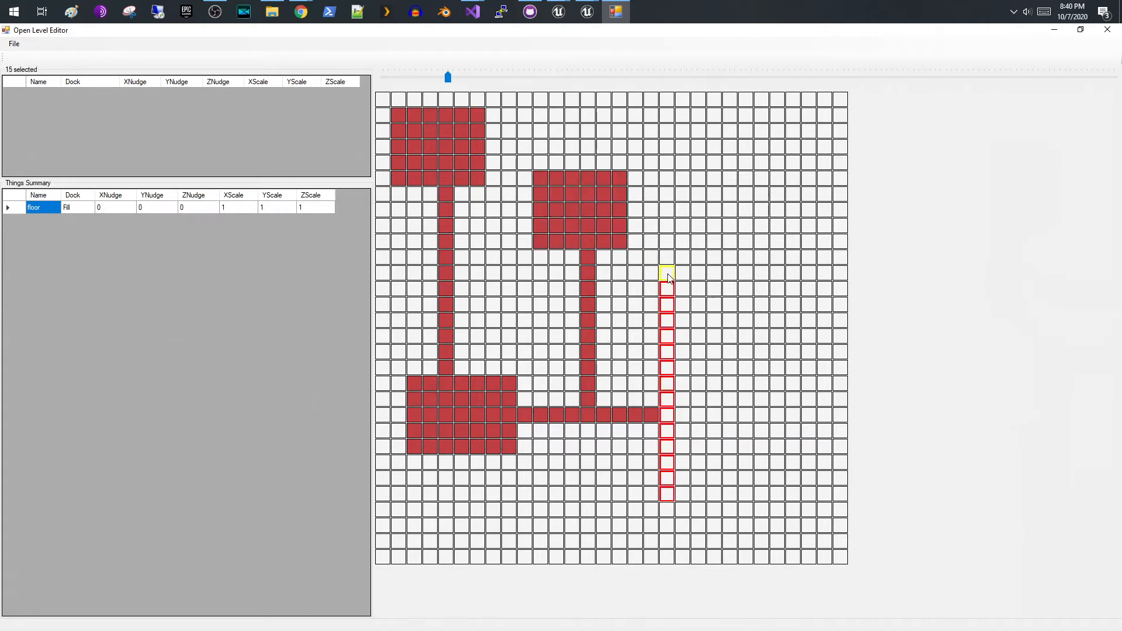
{"action": "right_click", "coordinate": [669, 273]}
{"action": "left_click", "coordinate": [680, 292]}
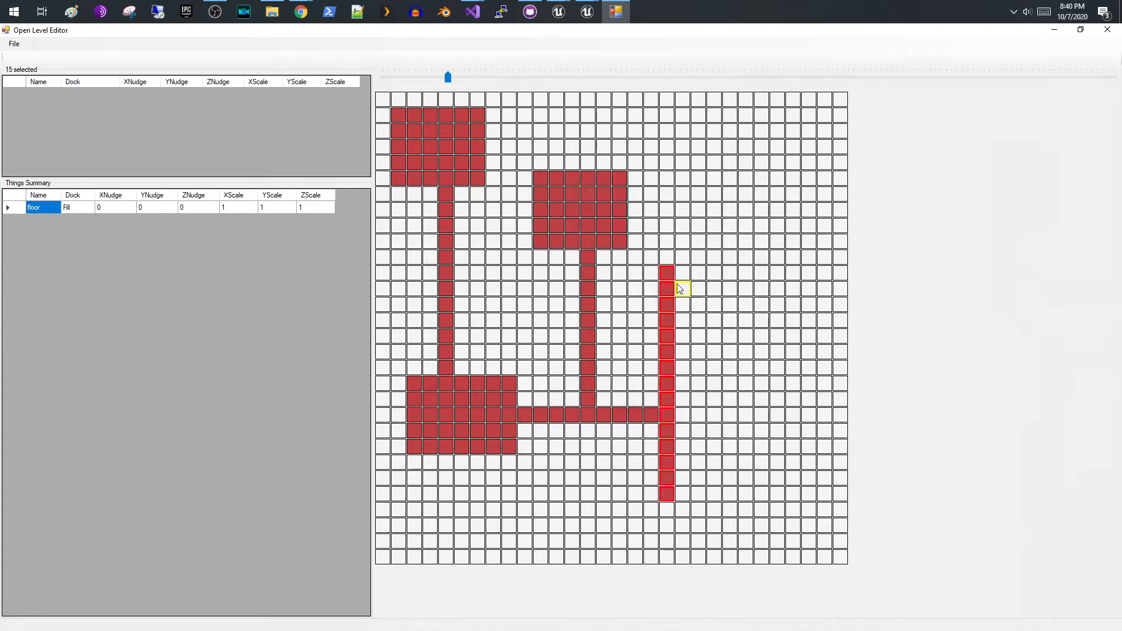
Paste the floor into a 6-tile horizontal corridor running right from the upper end of the 15-tile vertical corridor
{"action": "left_click_drag", "start_coordinate": [673, 257], "coordinate": [743, 259]}
{"action": "right_click", "coordinate": [744, 261]}
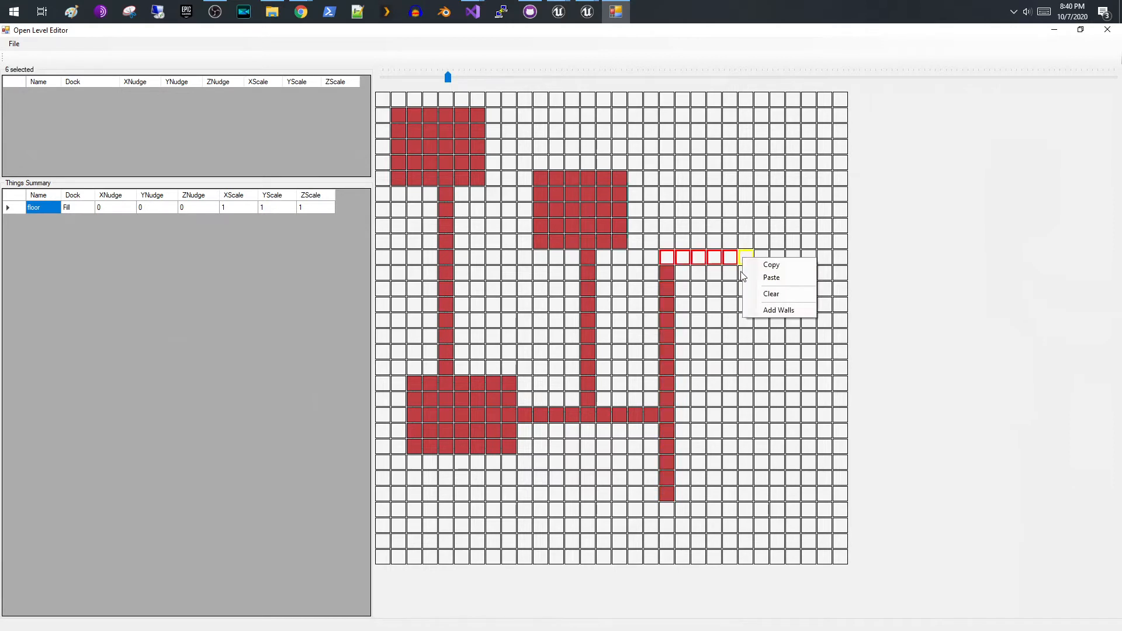
{"action": "left_click", "coordinate": [746, 276]}
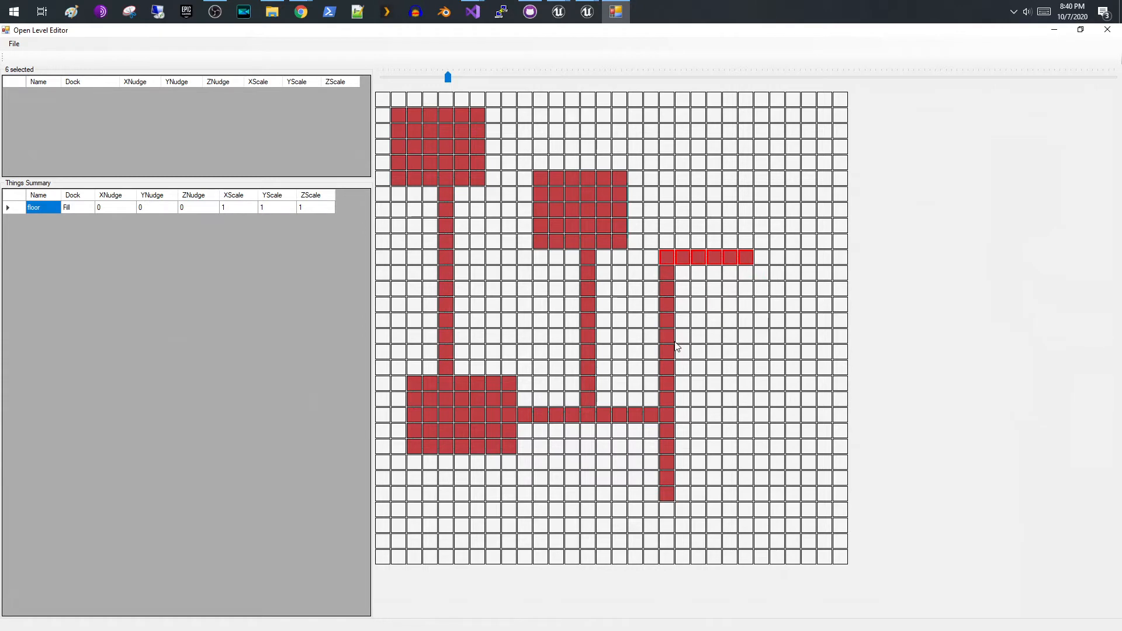
Paste the floor into a 4 by 10 tile room at the right end of the upper horizontal corridor
{"action": "left_click_drag", "start_coordinate": [777, 194], "coordinate": [782, 237]}
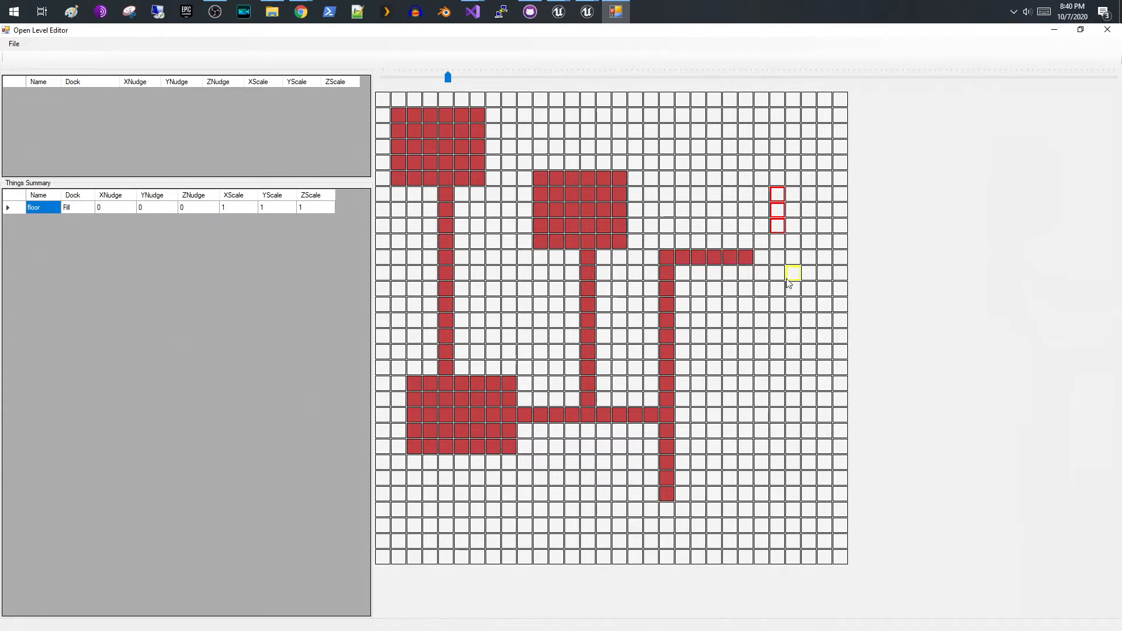
{"action": "left_click_drag", "start_coordinate": [817, 329], "coordinate": [810, 337]}
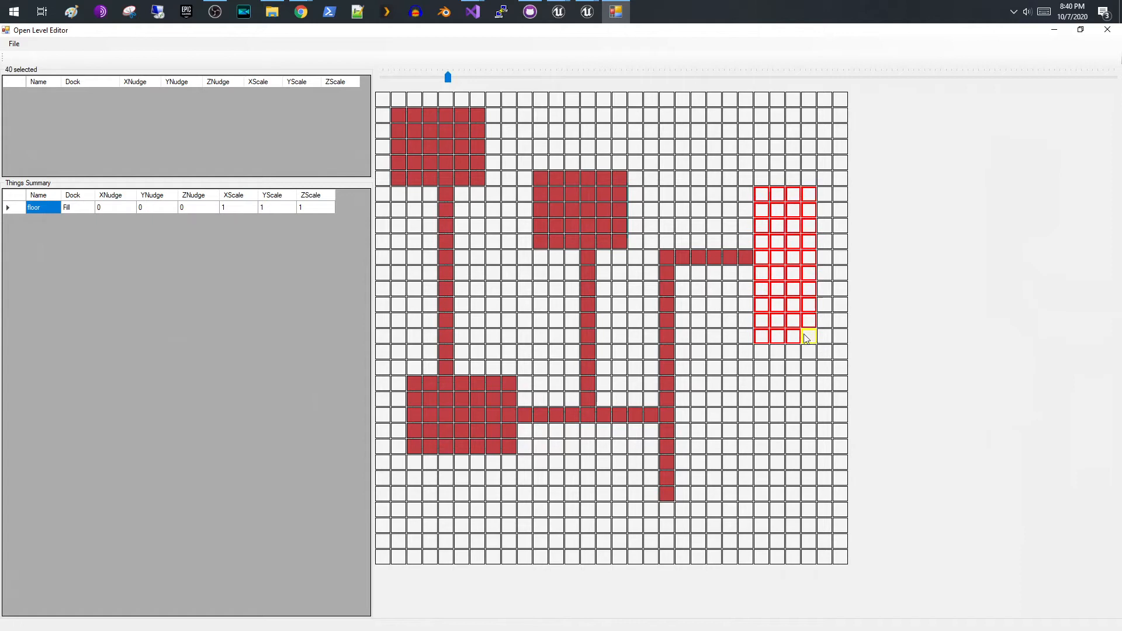
{"action": "right_click", "coordinate": [807, 339]}
{"action": "left_click", "coordinate": [821, 354]}
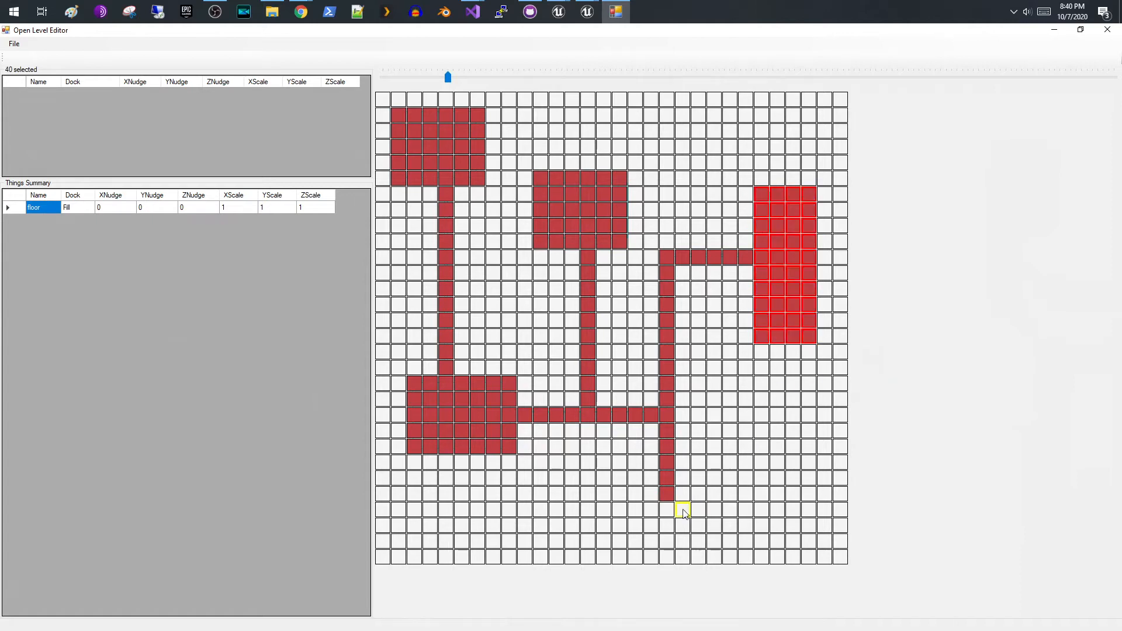
Paste the floor into a 9 by 3 tile room at the lower end of the 15-tile vertical corridor
{"action": "left_click_drag", "start_coordinate": [592, 516], "coordinate": [714, 541]}
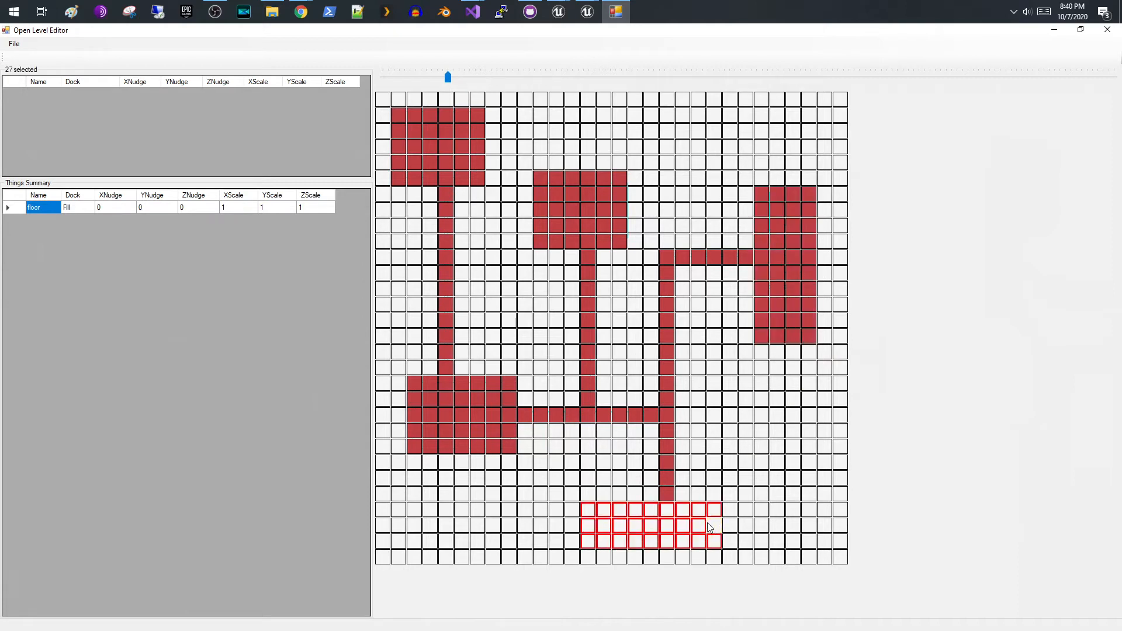
{"action": "right_click", "coordinate": [702, 528]}
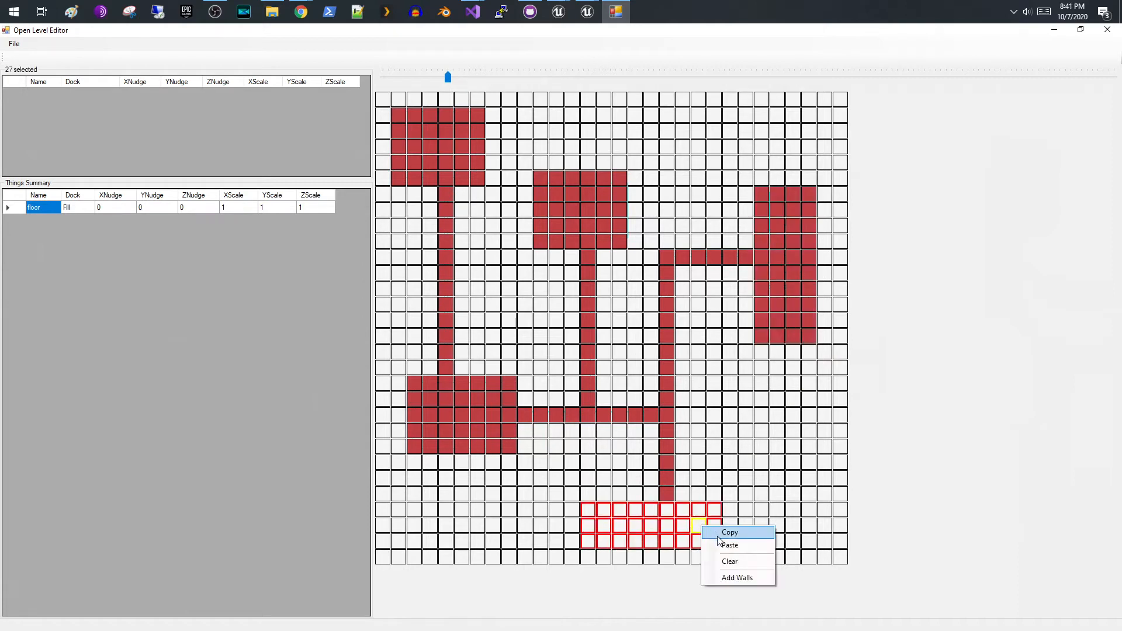
{"action": "left_click", "coordinate": [720, 546]}
{"action": "left_click", "coordinate": [745, 463]}
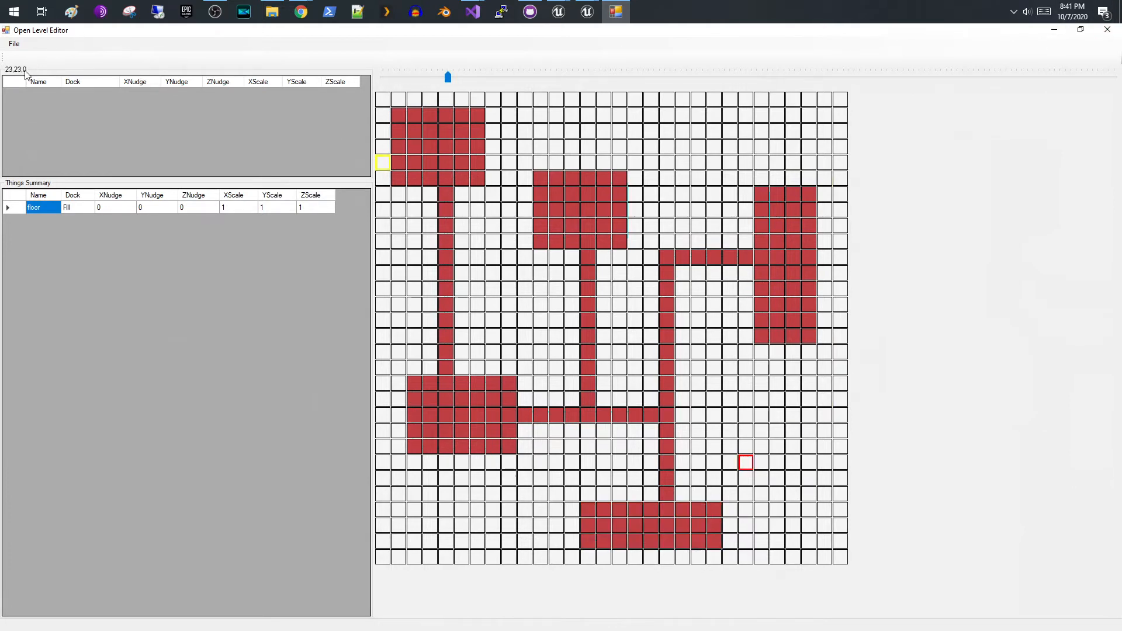
Save the level over the existing test.lvl file in the hotel project's Content\Data folder
{"action": "left_click", "coordinate": [13, 44]}
{"action": "left_click", "coordinate": [33, 85]}
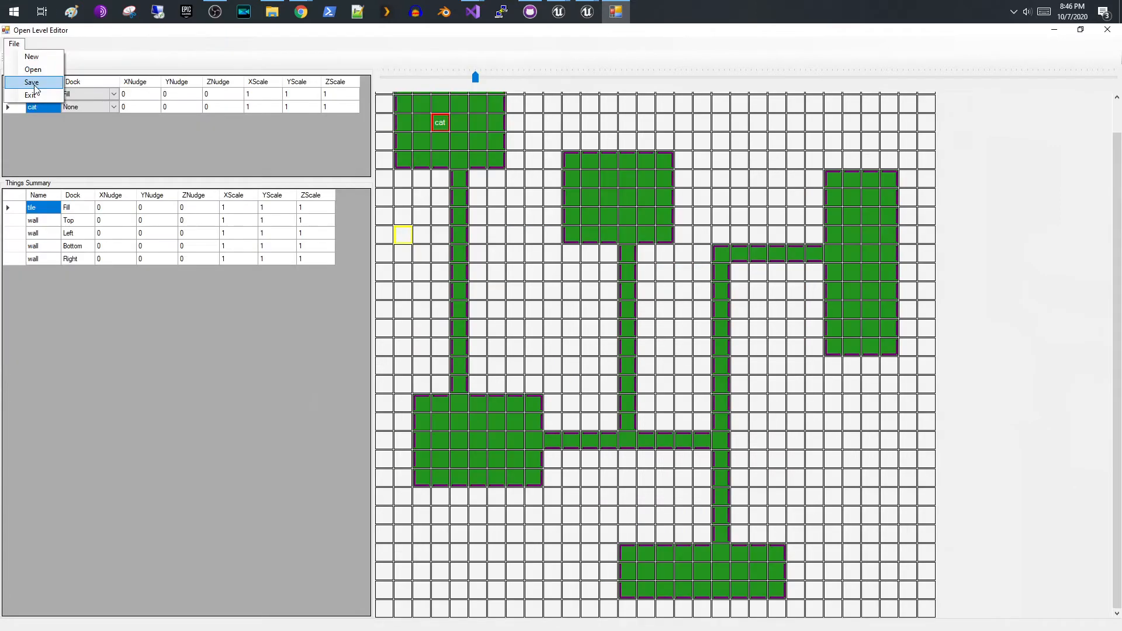
{"action": "left_click", "coordinate": [38, 86]}
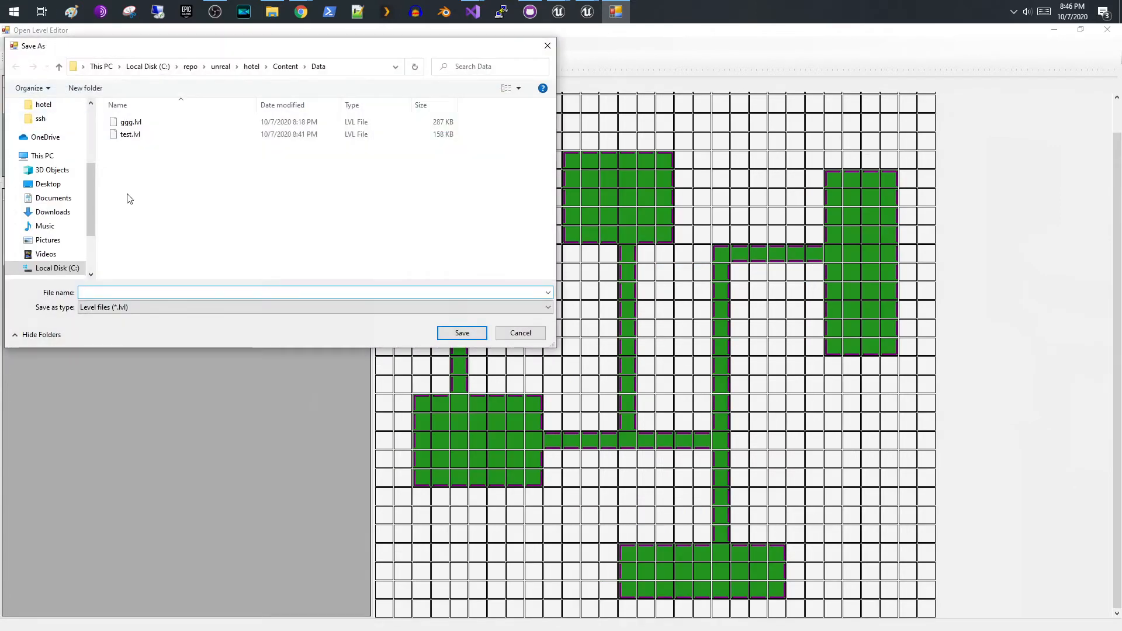
{"action": "left_click", "coordinate": [143, 137]}
{"action": "left_click", "coordinate": [461, 339]}
{"action": "left_click", "coordinate": [588, 334]}
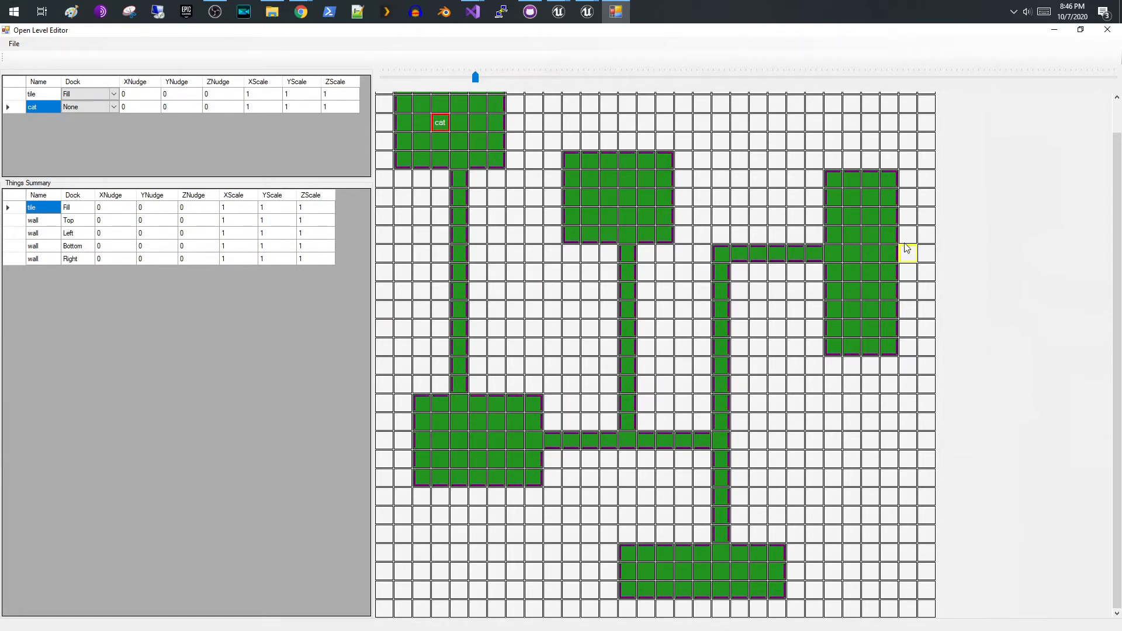
Switch to the hotel project in Unreal Editor, select the Map actor in the viewport and frame it
{"action": "mouse_move", "coordinate": [581, 5]}
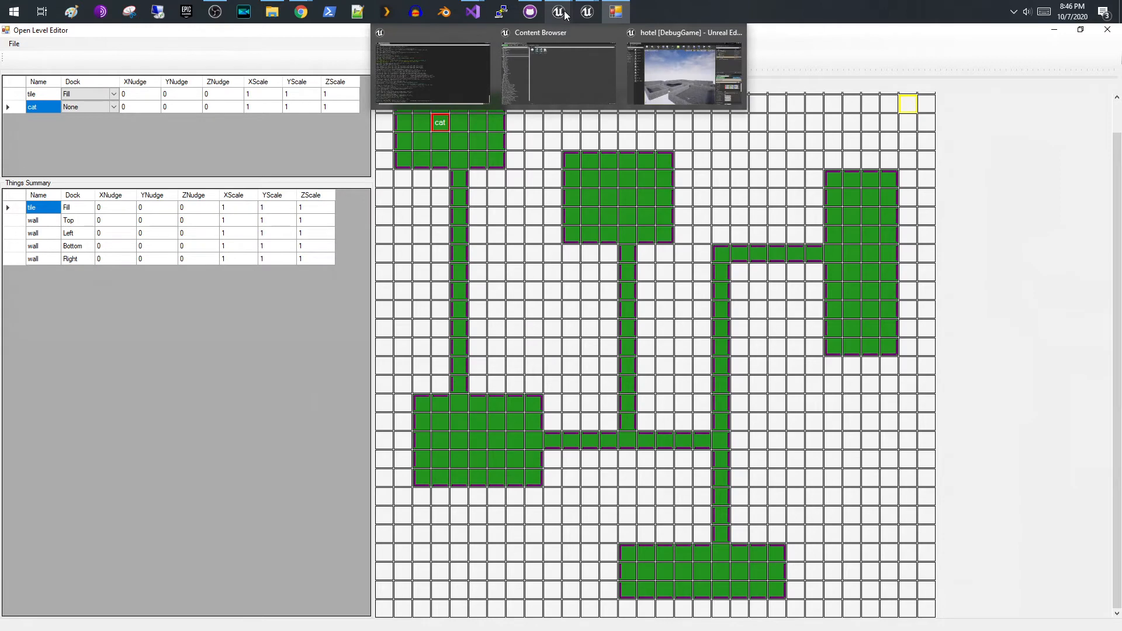
{"action": "left_click", "coordinate": [683, 77]}
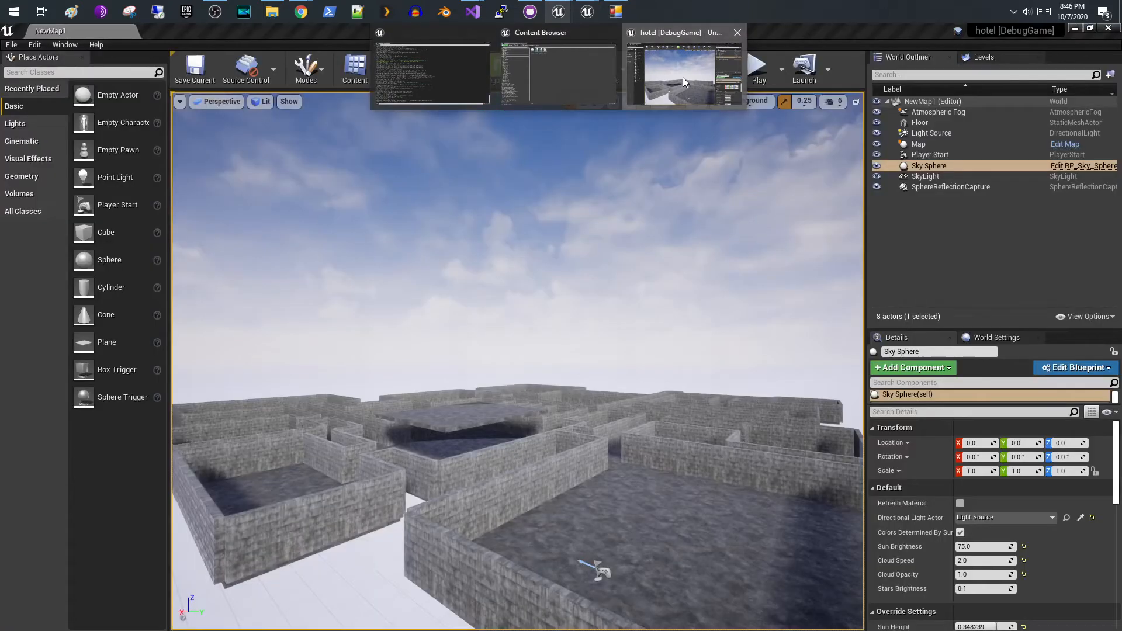
{"action": "left_click_drag", "start_coordinate": [598, 404], "coordinate": [517, 498]}
{"action": "left_click", "coordinate": [500, 570]}
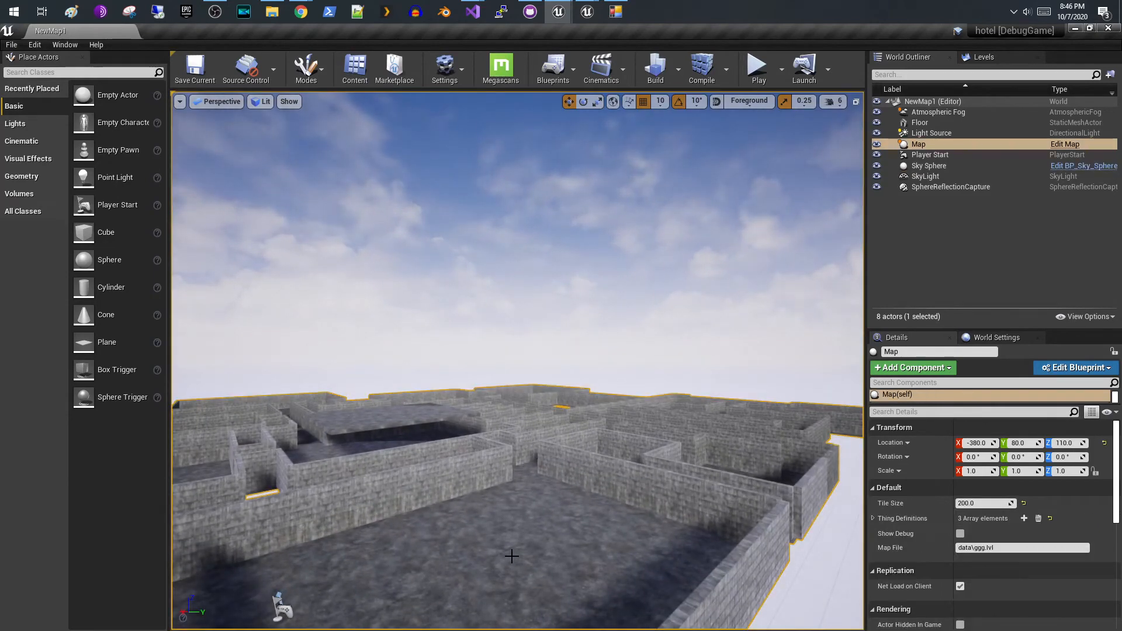
{"action": "key", "text": "f"}
{"action": "left_click_drag", "start_coordinate": [518, 576], "coordinate": [523, 548]}
{"action": "mouse_move", "coordinate": [553, 555]}
{"action": "right_mouse_down"}
{"action": "mouse_move", "coordinate": [562, 593]}
{"action": "mouse_move", "coordinate": [580, 576]}
{"action": "mouse_move", "coordinate": [530, 537]}
{"action": "mouse_move", "coordinate": [555, 528]}
{"action": "mouse_move", "coordinate": [525, 524]}
{"action": "mouse_move", "coordinate": [561, 549]}
{"action": "right_mouse_up"}
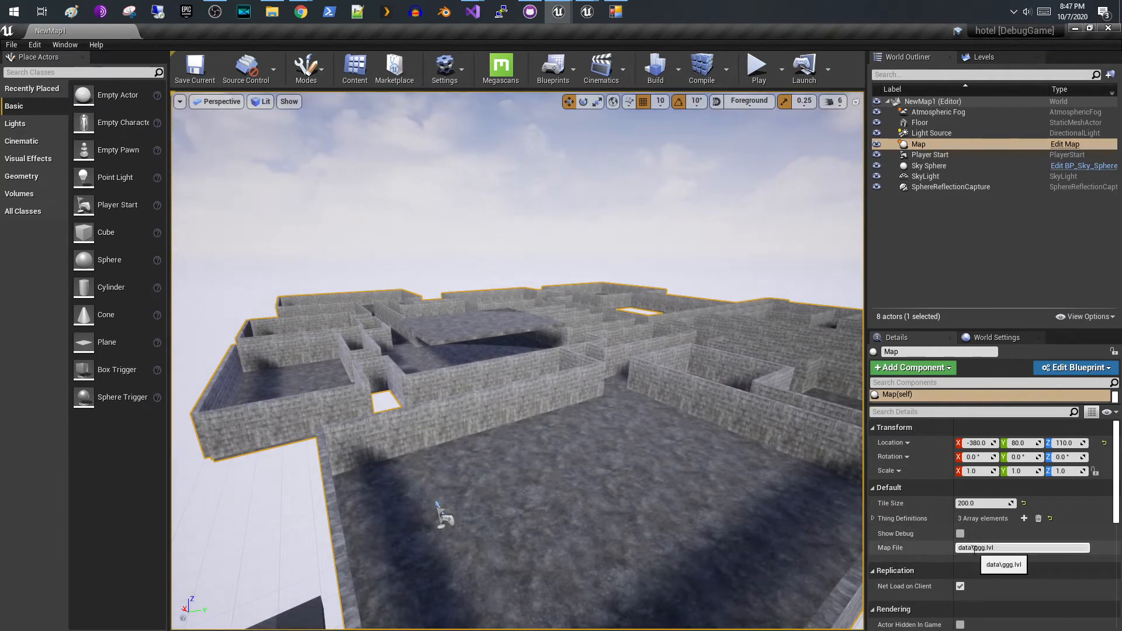
Set the Map actor's Map File to data\test.lvl
{"action": "left_click_drag", "start_coordinate": [975, 547], "coordinate": [983, 547]}
{"action": "left_click", "coordinate": [978, 548]}
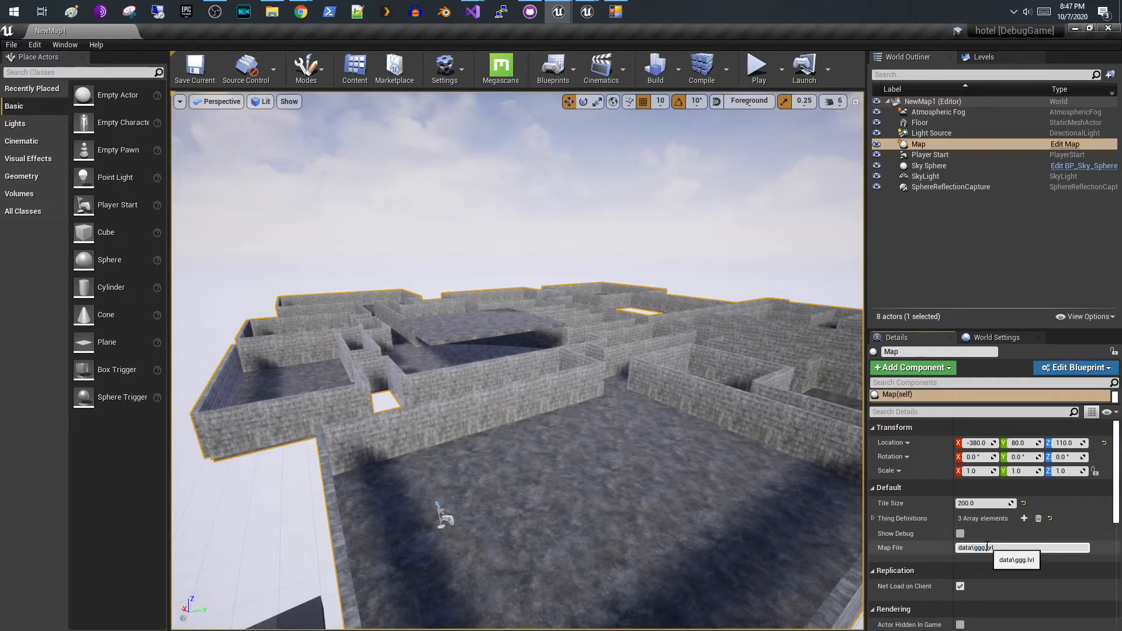
{"action": "double_click", "coordinate": [977, 548]}
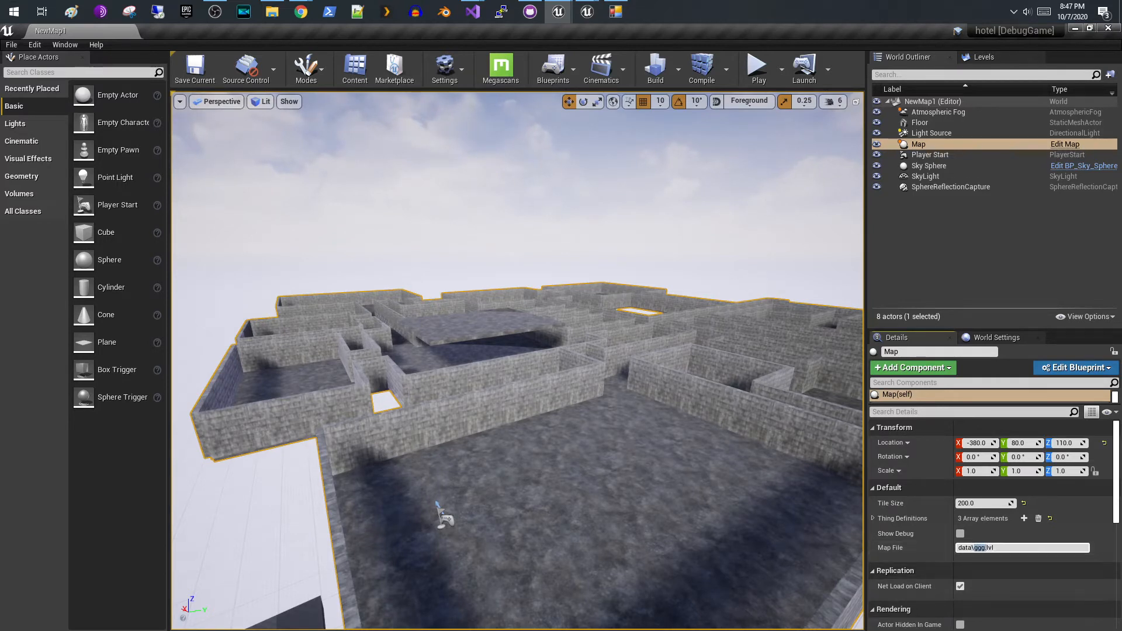
{"action": "type", "text": "test"}
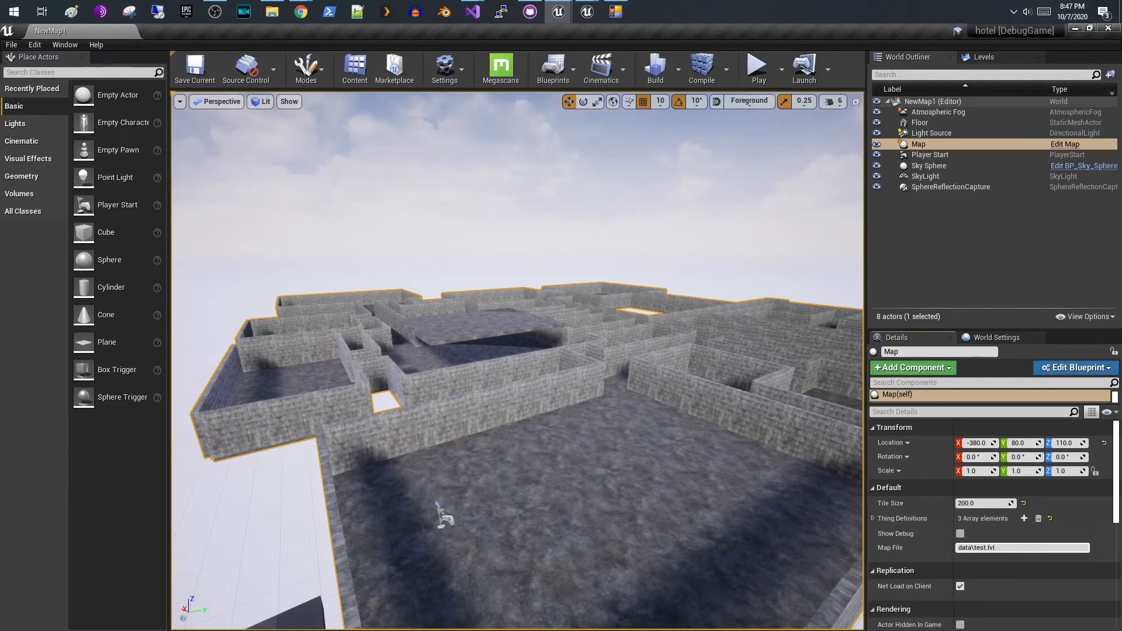
{"action": "key", "text": "Return"}
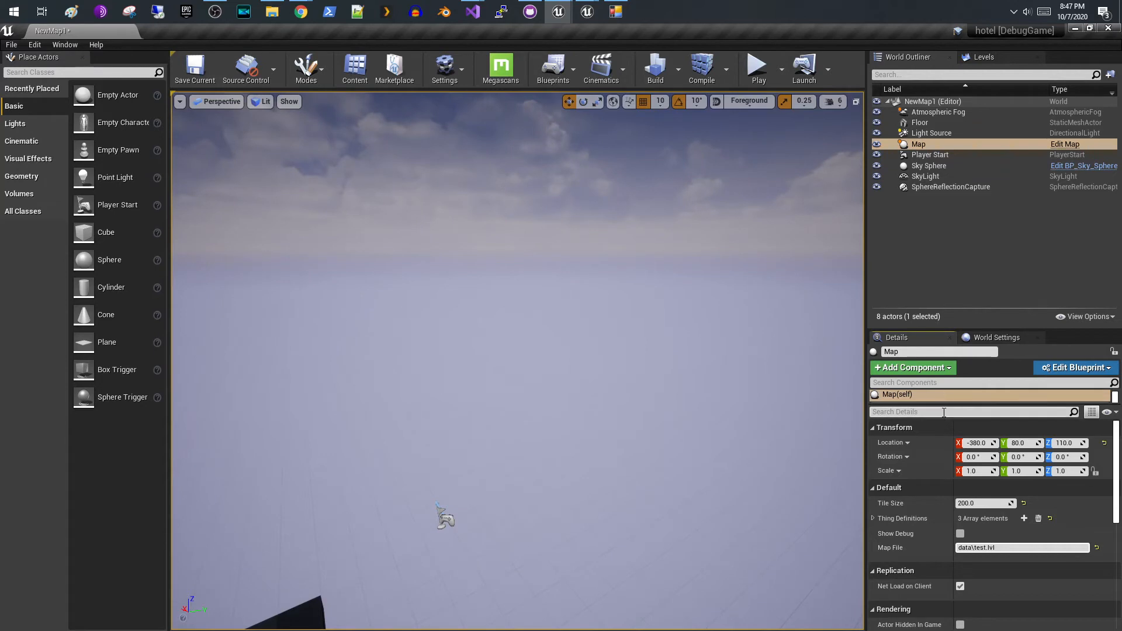
Switch to Open Level Editor and select an empty grid cell to review the thing names used in the level
{"action": "left_click", "coordinate": [1121, 440]}
{"action": "scroll", "coordinate": [1121, 439], "scroll_direction": "down", "scroll_amount": 3}
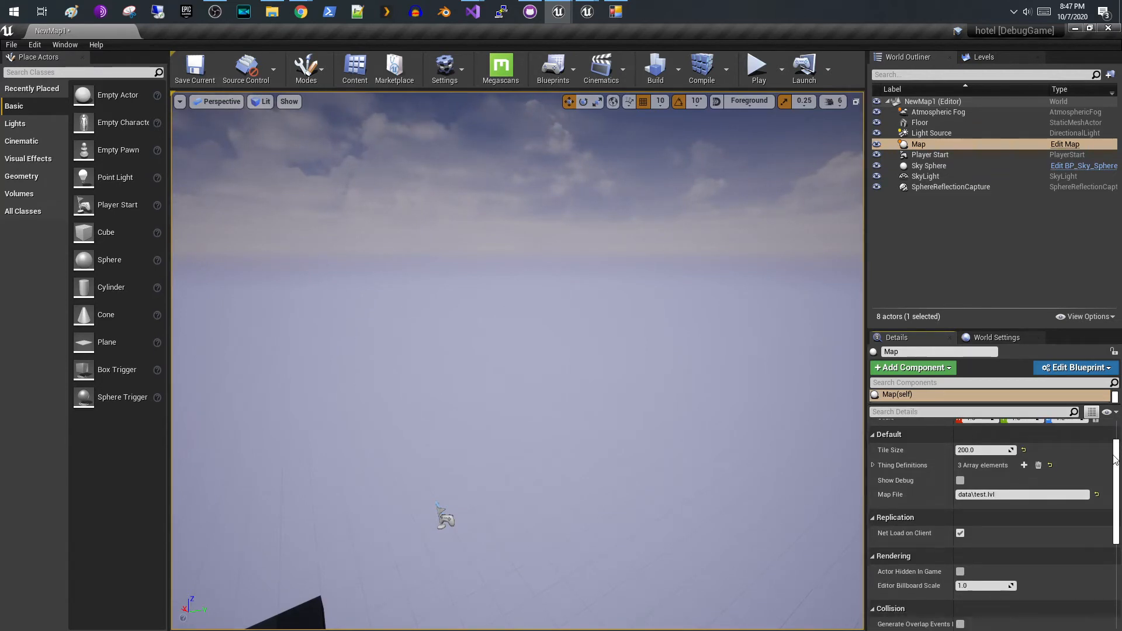
{"action": "left_click", "coordinate": [616, 11]}
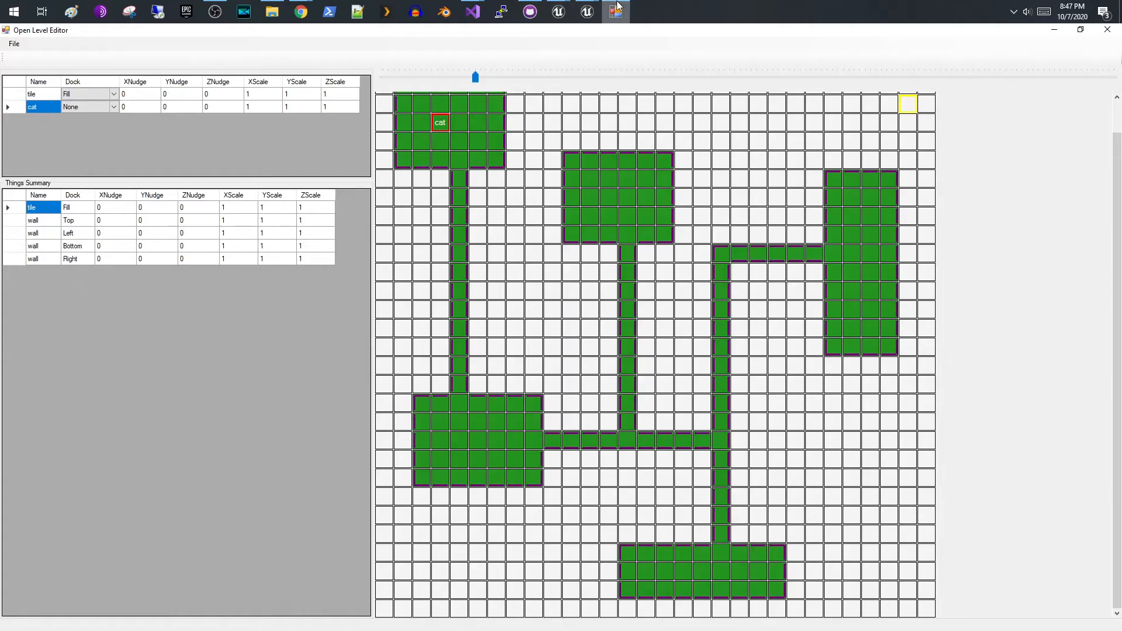
{"action": "left_click", "coordinate": [759, 364]}
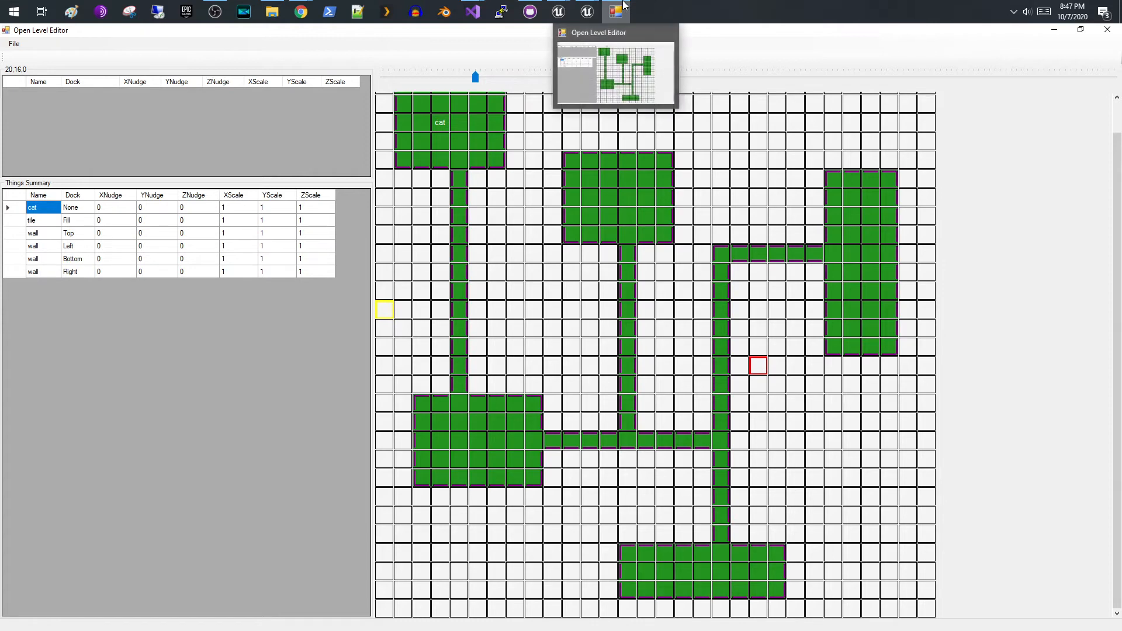
Switch back to Unreal Editor and expand element 0 of the Map actor's Thing Definitions to examine its name and mesh
{"action": "mouse_move", "coordinate": [561, 14]}
{"action": "left_click", "coordinate": [657, 82]}
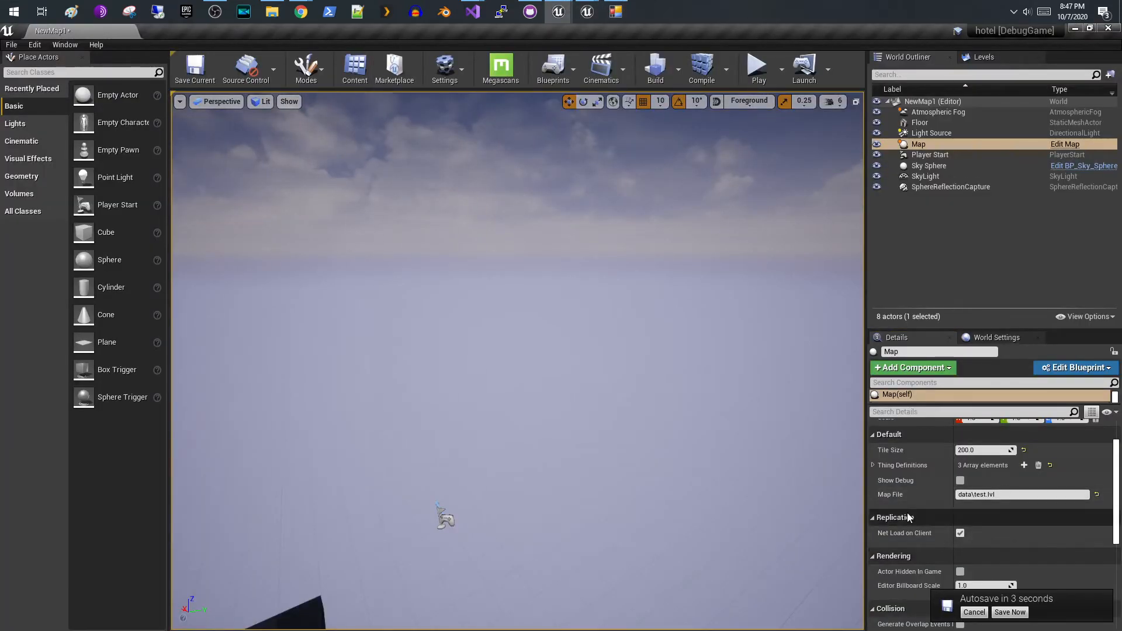
{"action": "left_click", "coordinate": [873, 466]}
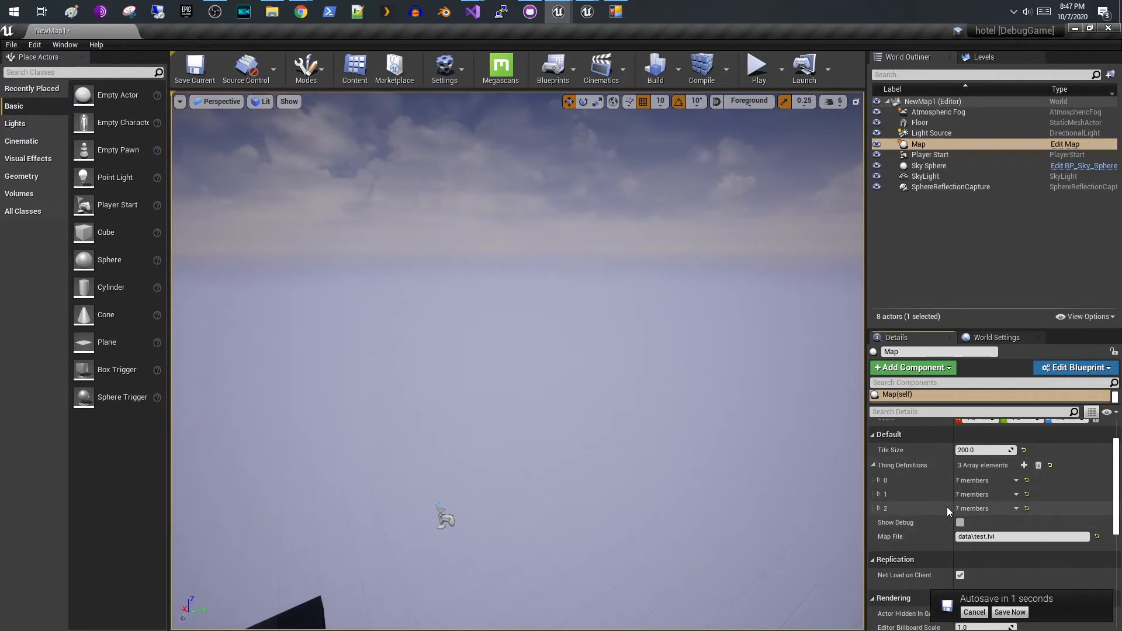
{"action": "left_click", "coordinate": [880, 481]}
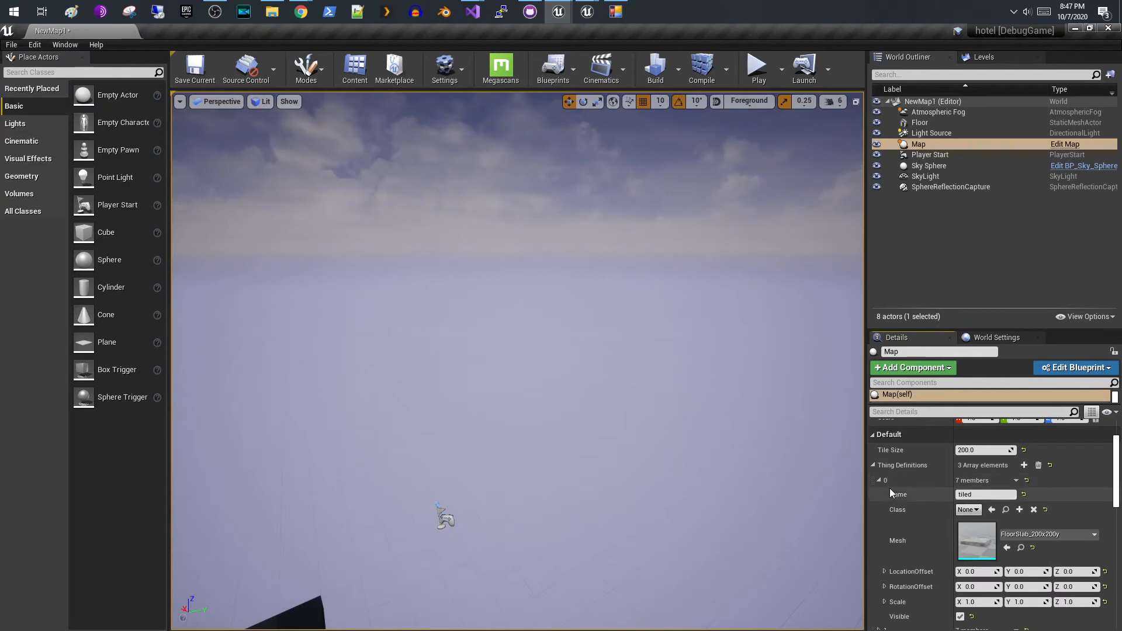
{"action": "scroll", "coordinate": [926, 519], "scroll_direction": "down", "scroll_amount": 2}
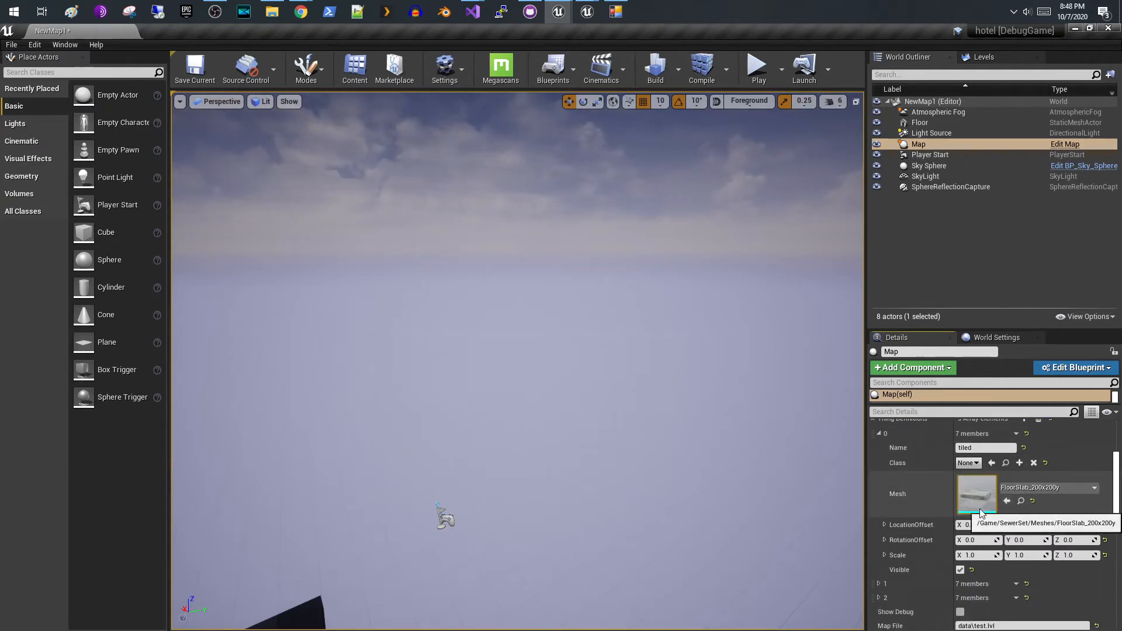
{"action": "left_click", "coordinate": [993, 448]}
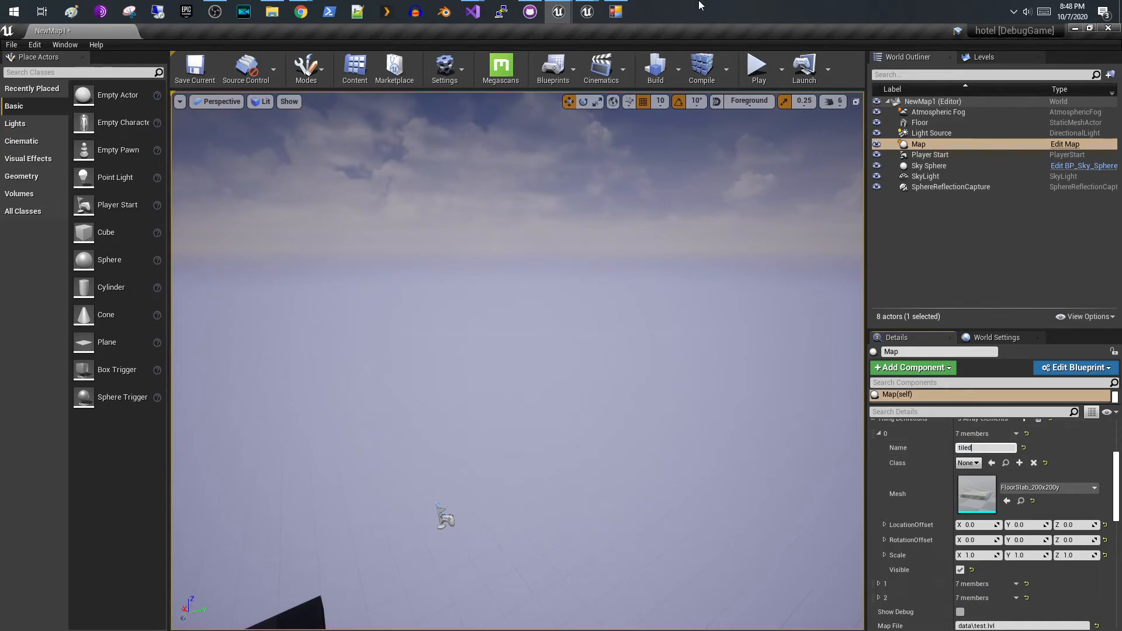
Check the floor thing's name in Open Level Editor and set the name of Thing Definitions element 0 to tile in Unreal Editor
{"action": "left_click", "coordinate": [616, 11]}
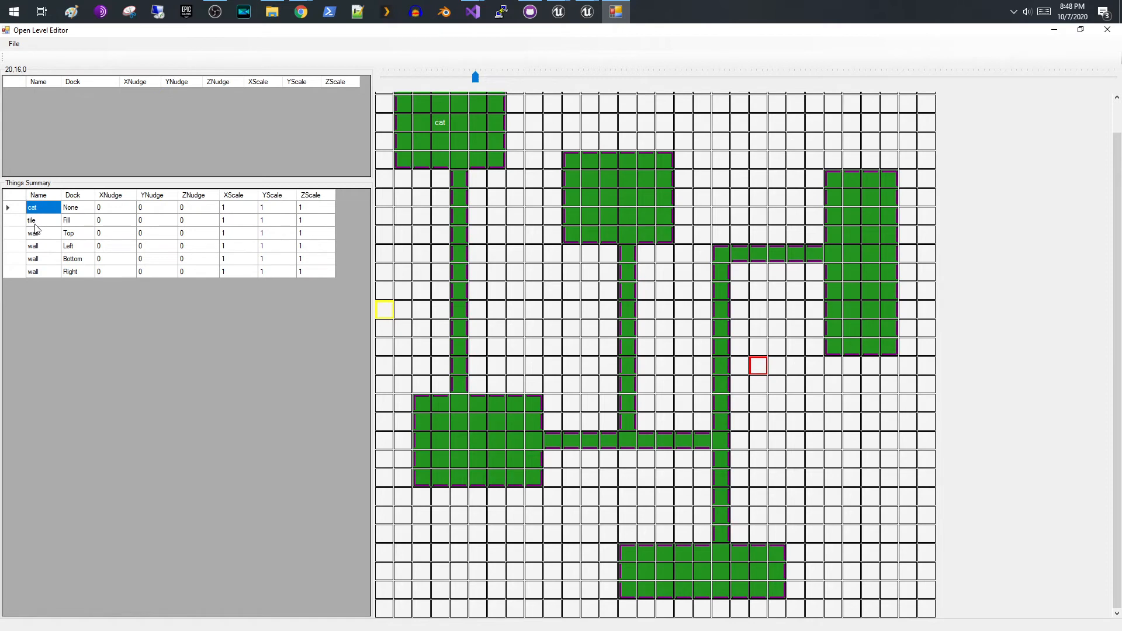
{"action": "mouse_move", "coordinate": [560, 13]}
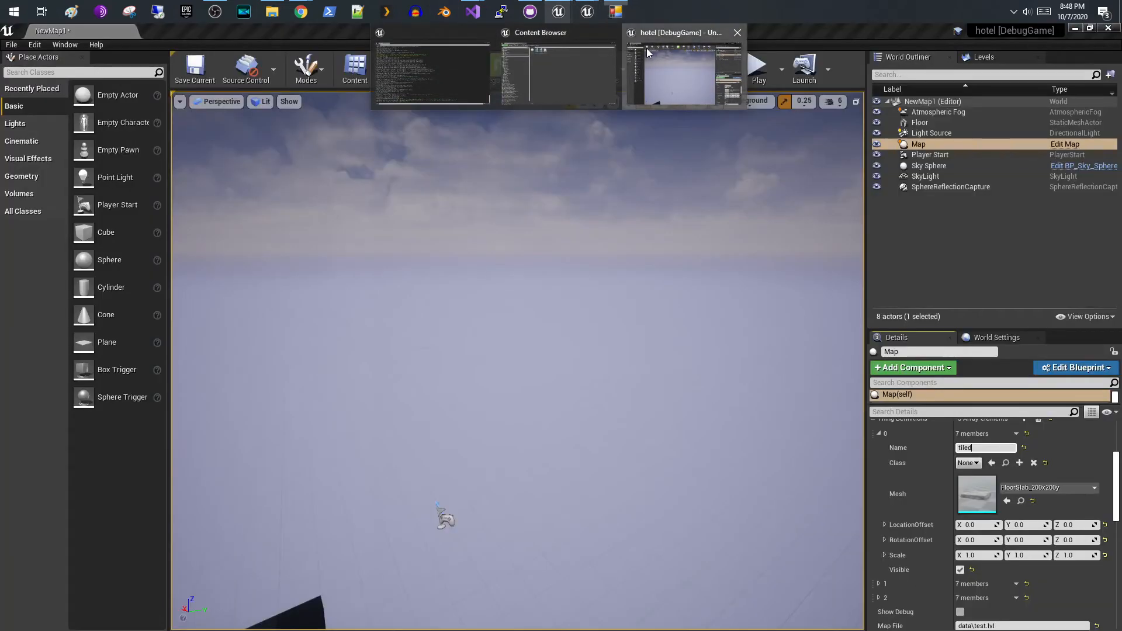
{"action": "left_click", "coordinate": [646, 48]}
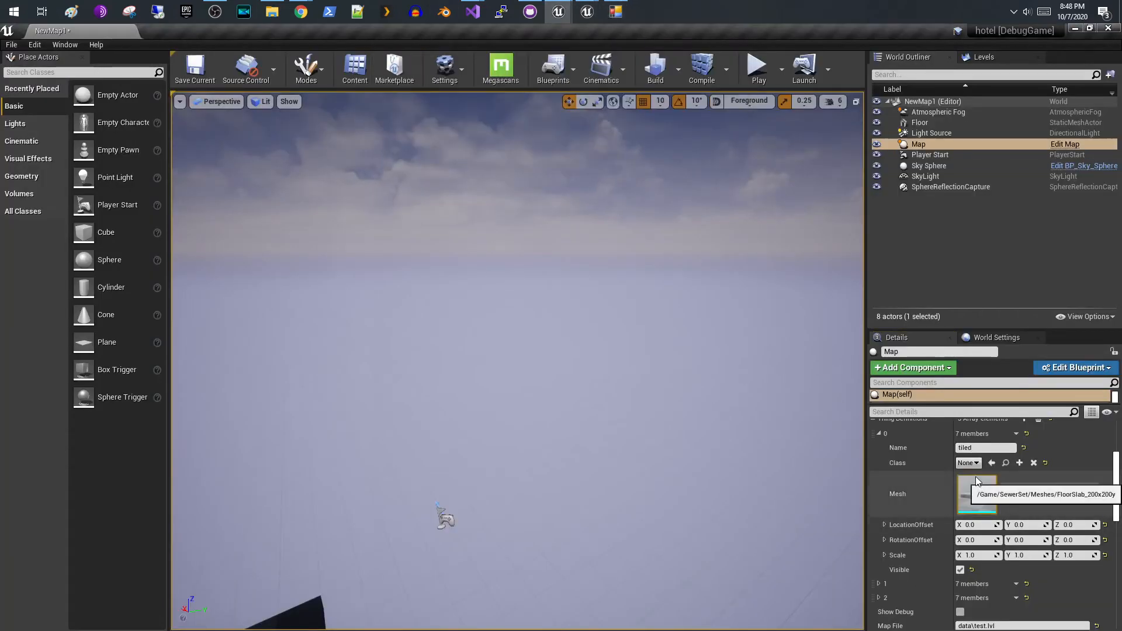
{"action": "left_click", "coordinate": [988, 449]}
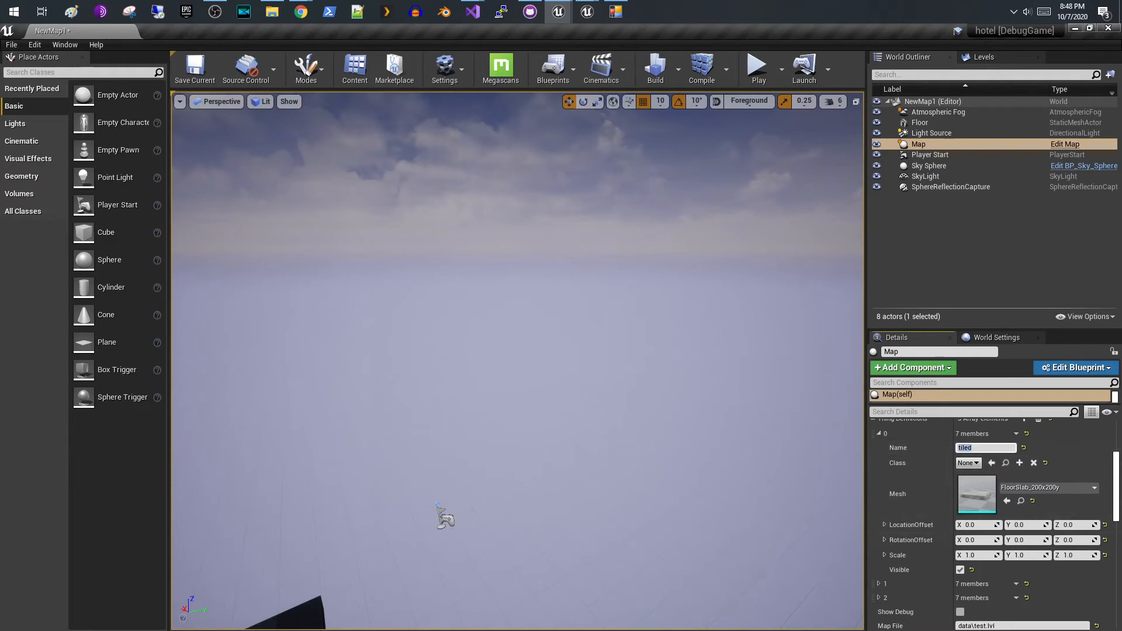
{"action": "left_click", "coordinate": [987, 448]}
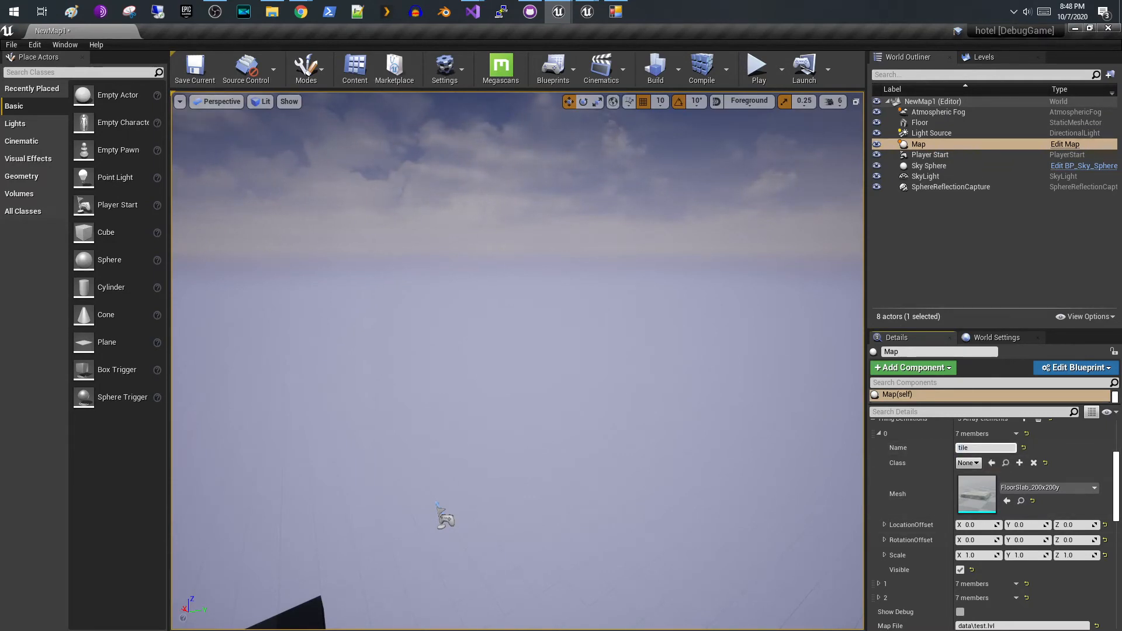
{"action": "key", "text": "Return"}
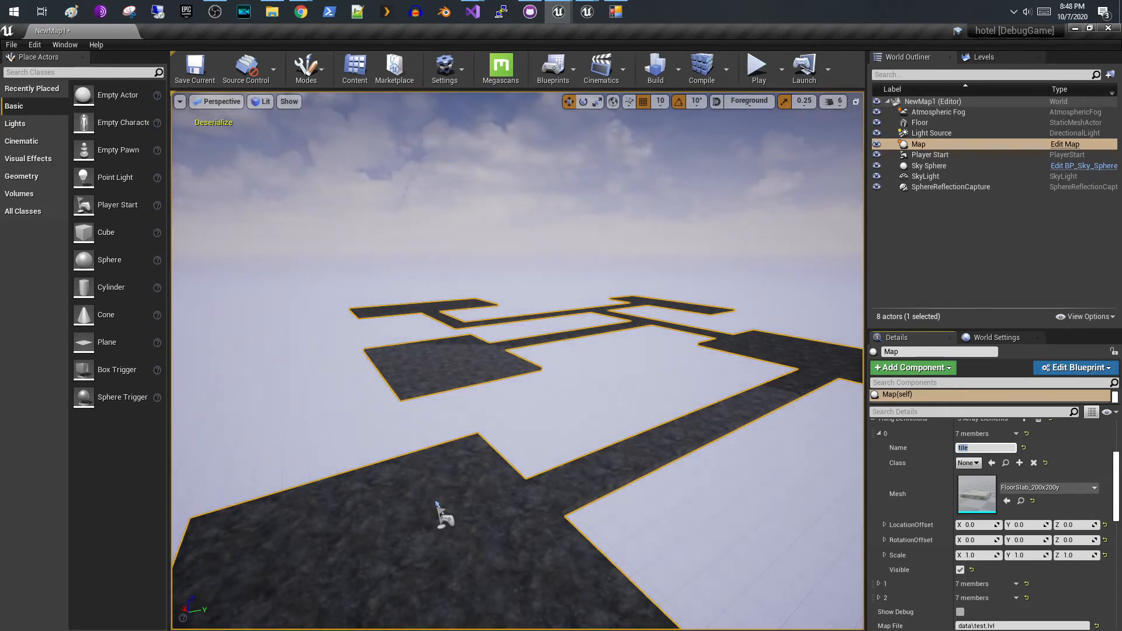
Switch to Open Level Editor to compare its grid layout with the loaded floor, and return to the Unreal Editor level
{"action": "left_click_drag", "start_coordinate": [445, 371], "coordinate": [446, 375]}
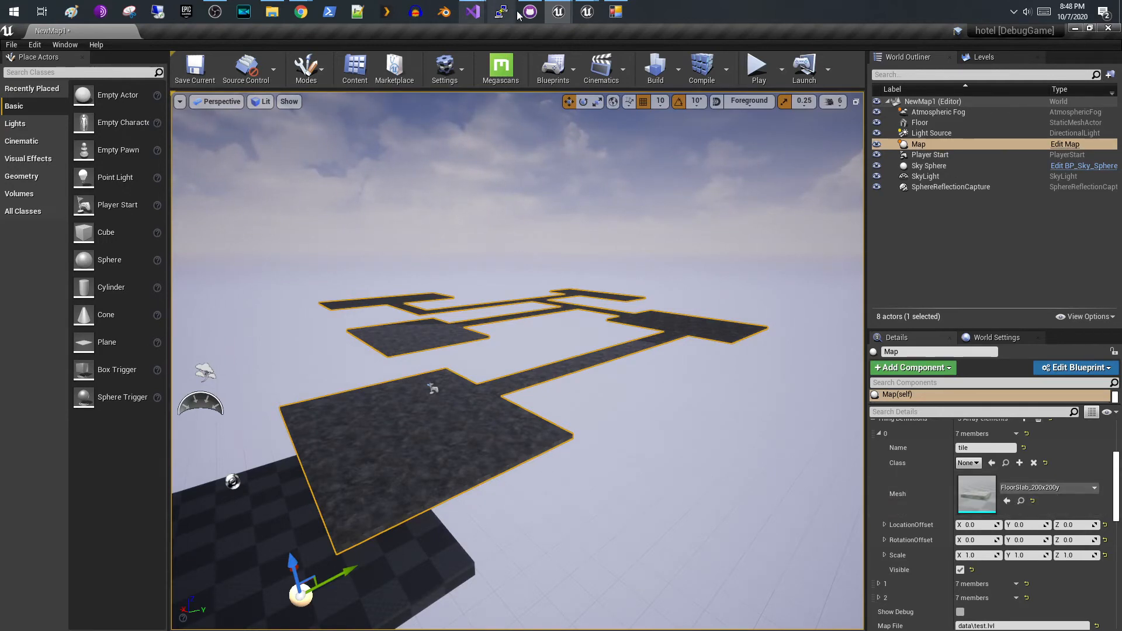
{"action": "left_click", "coordinate": [616, 12]}
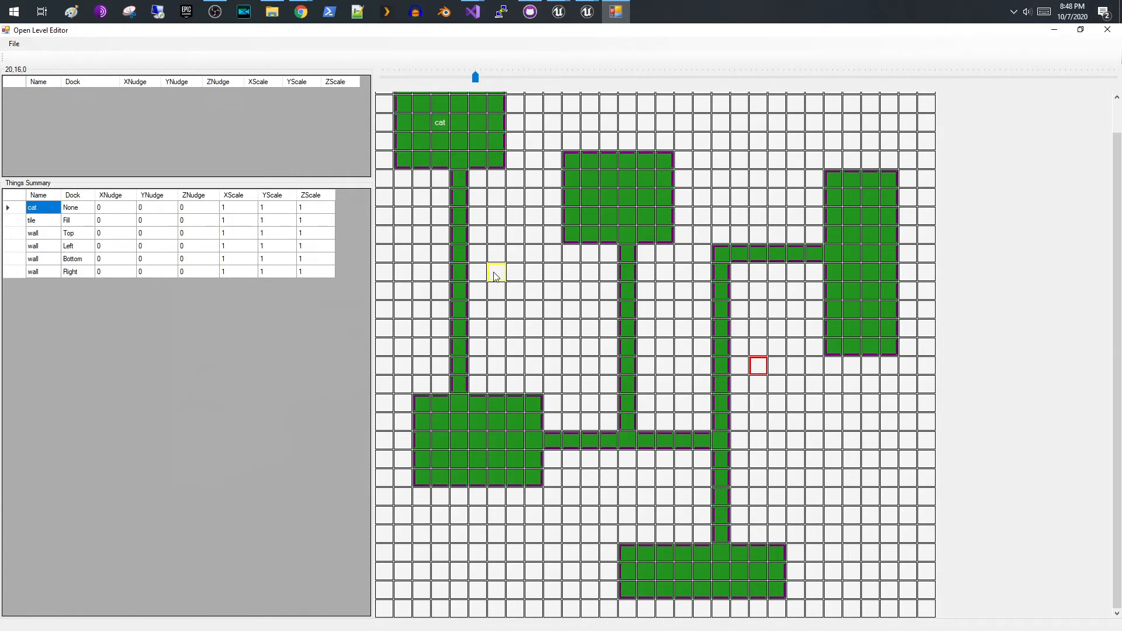
{"action": "scroll", "coordinate": [514, 264], "scroll_direction": "up", "scroll_amount": 1}
{"action": "scroll", "coordinate": [547, 263], "scroll_direction": "down", "scroll_amount": 1}
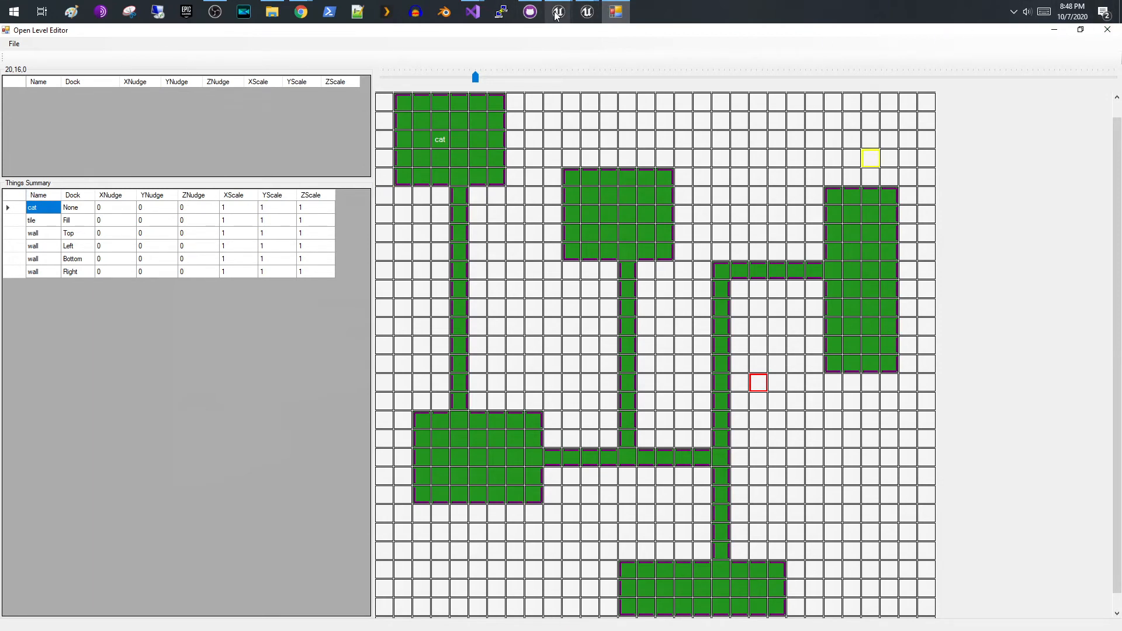
{"action": "mouse_move", "coordinate": [552, 16]}
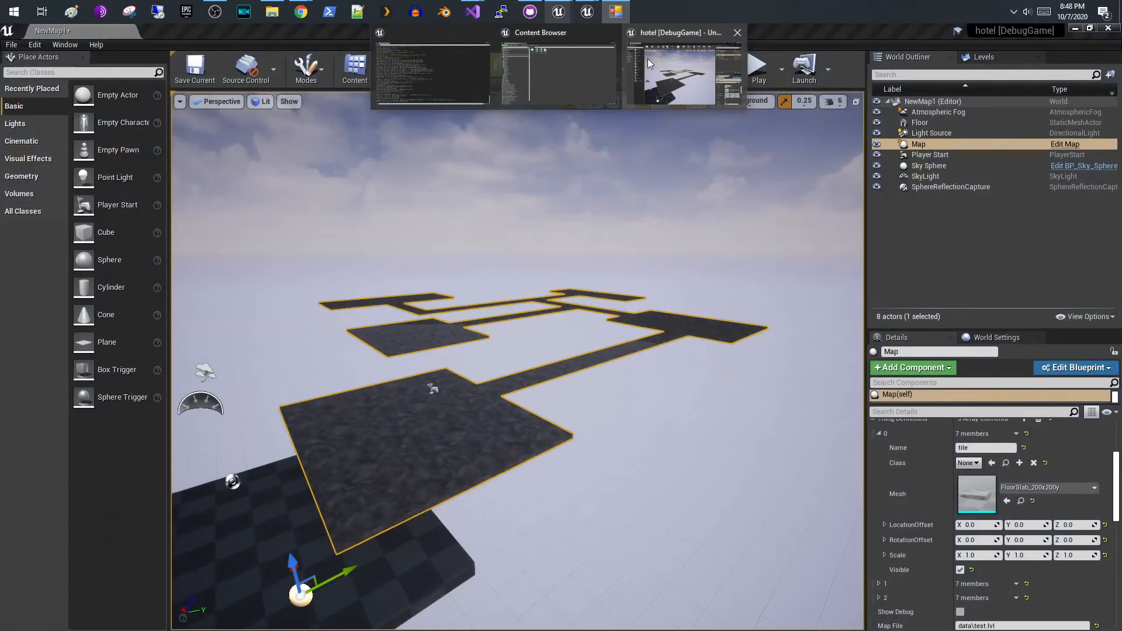
{"action": "left_click", "coordinate": [647, 58]}
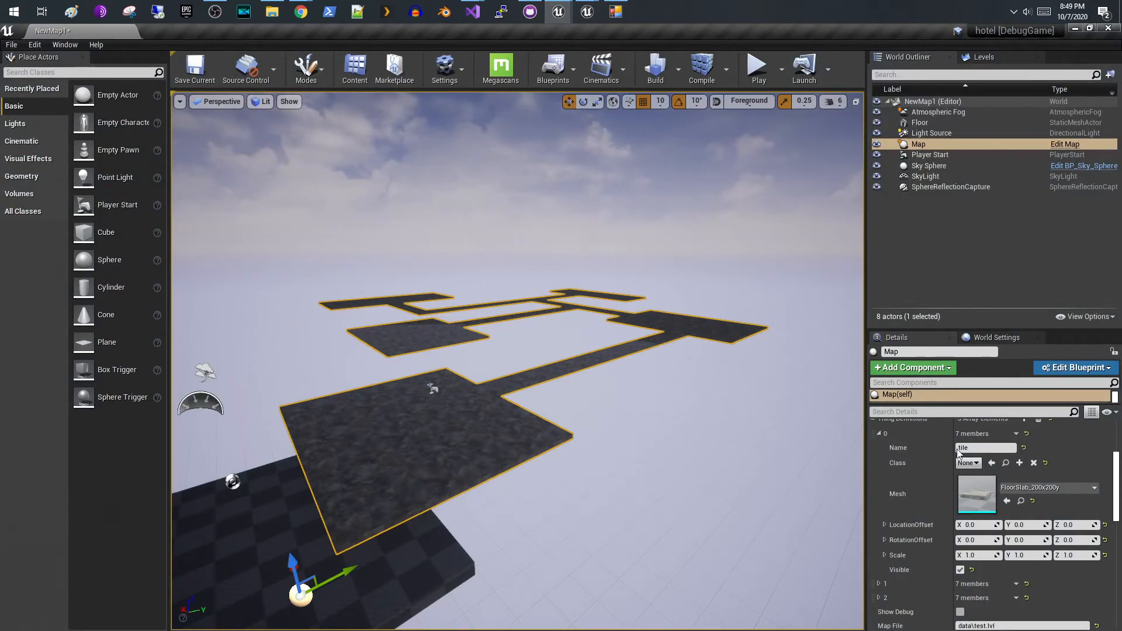
Set the name of the Map actor's Thing Definitions element 1 to wall
{"action": "left_click", "coordinate": [880, 433]}
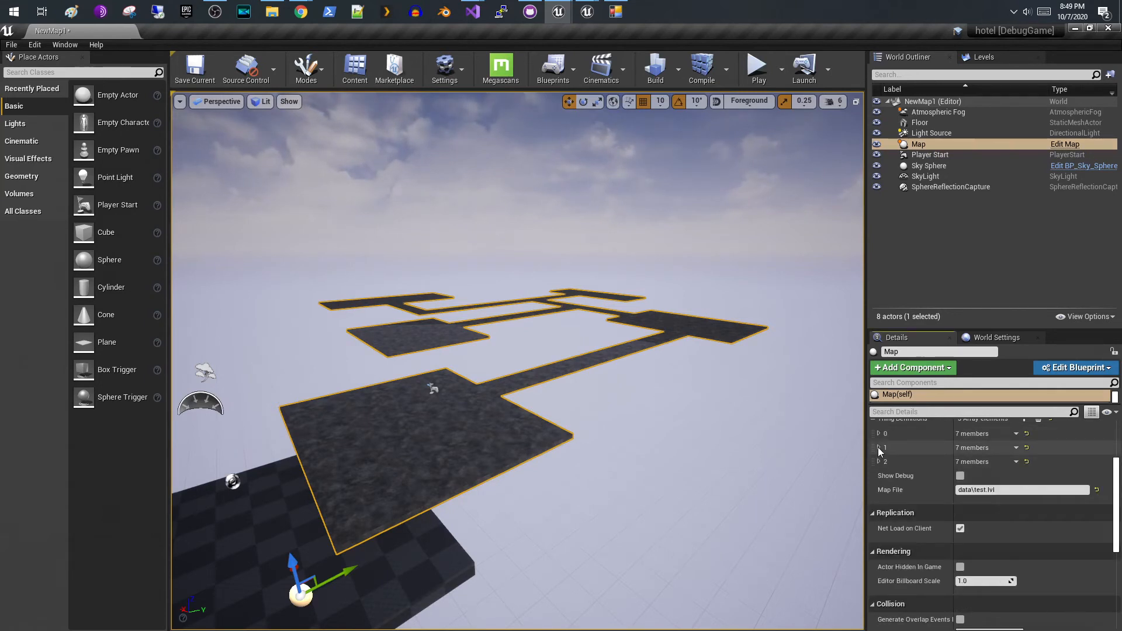
{"action": "left_click", "coordinate": [881, 447]}
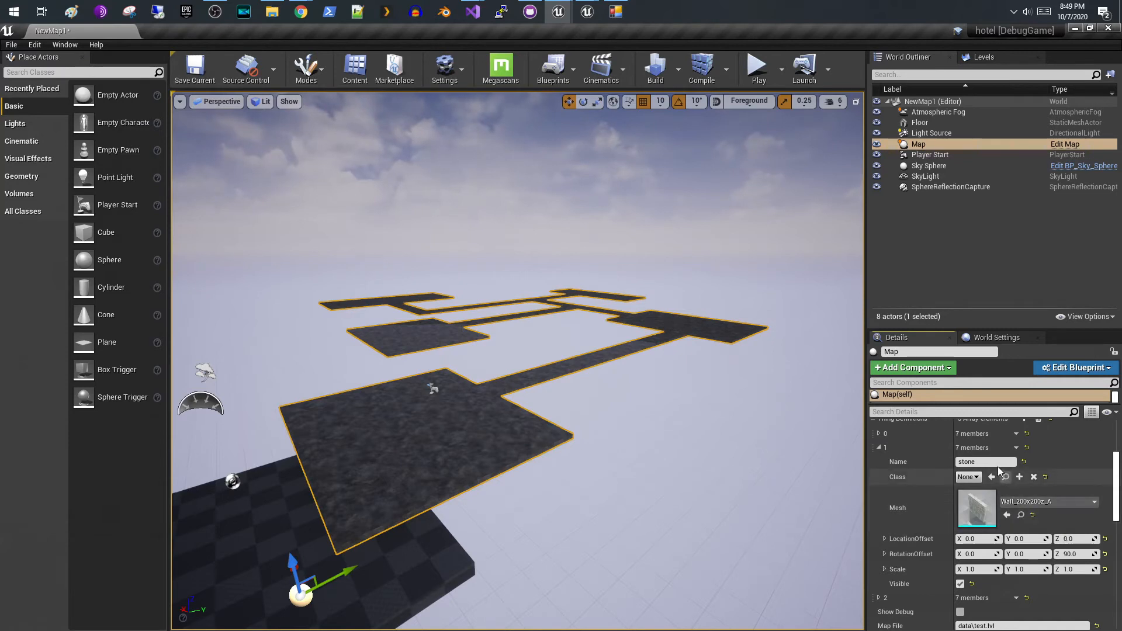
{"action": "left_click", "coordinate": [982, 462]}
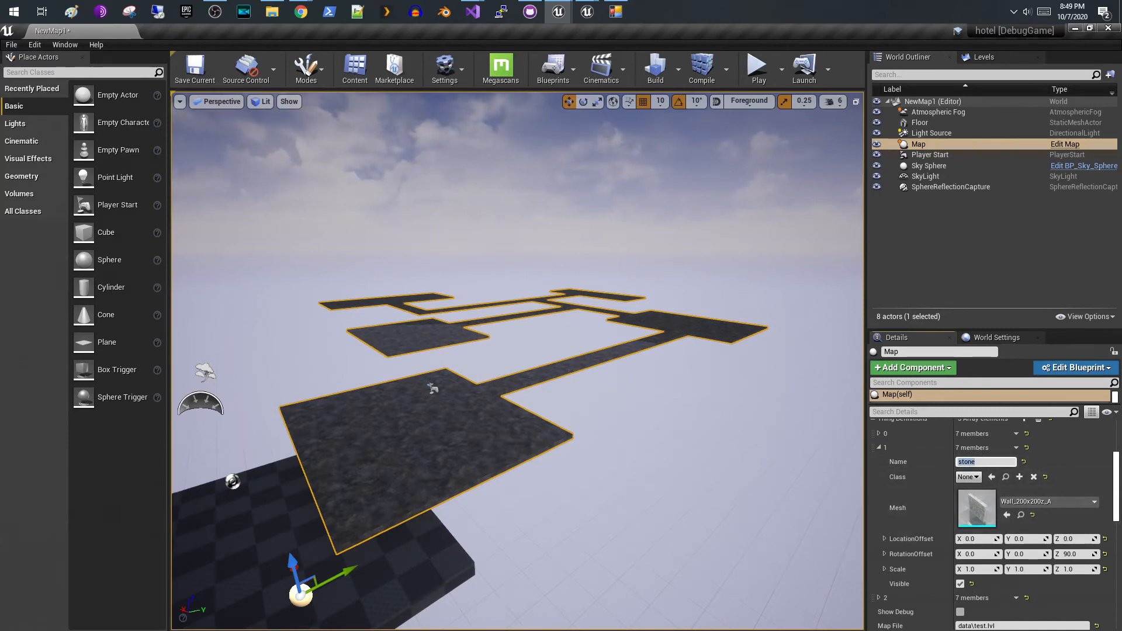
{"action": "type", "text": "wall"}
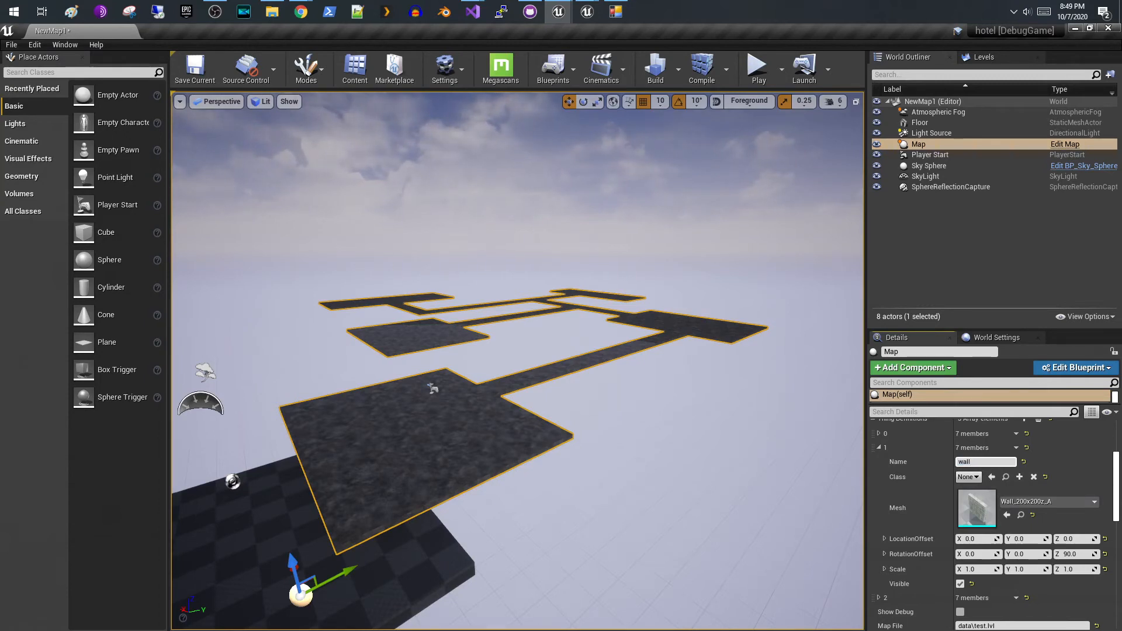
{"action": "key", "text": "Return"}
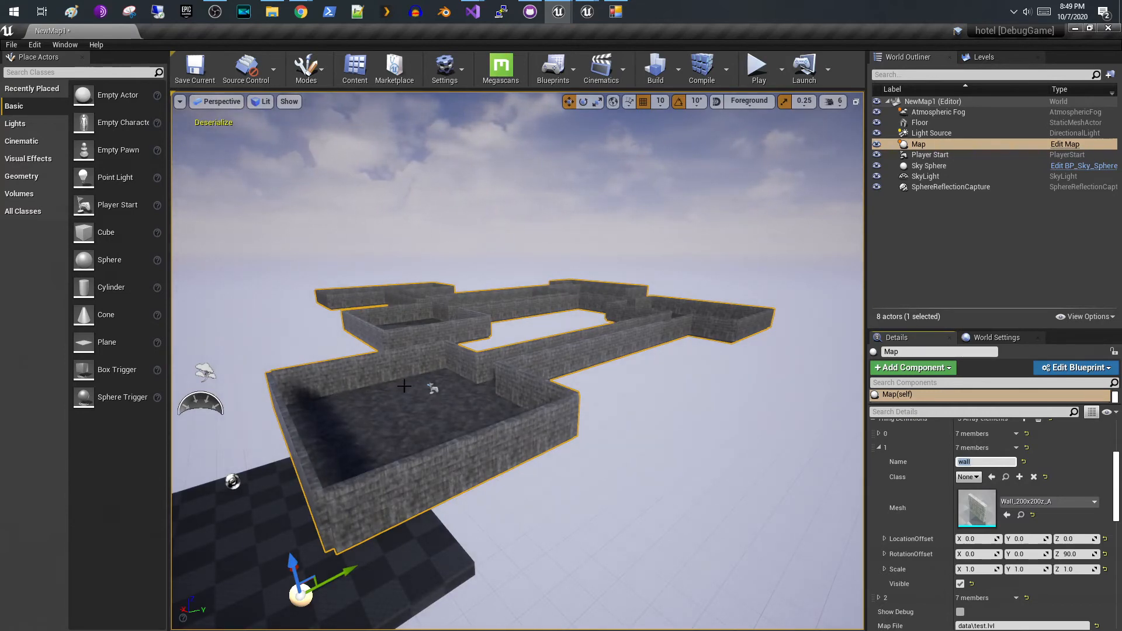
Fly around the generated map to inspect the walls of the rooms and corridors
{"action": "key", "text": "w"}
{"action": "right_click_drag", "start_coordinate": [399, 378], "coordinate": [426, 413]}
{"action": "key", "text": "s"}
{"action": "key", "text": "a"}
{"action": "key", "text": "w"}
{"action": "key", "text": "s"}
{"action": "key", "text": "a"}
{"action": "key", "text": "w"}
{"action": "key", "text": "s"}
{"action": "key", "text": "w"}
{"action": "key", "text": "s"}
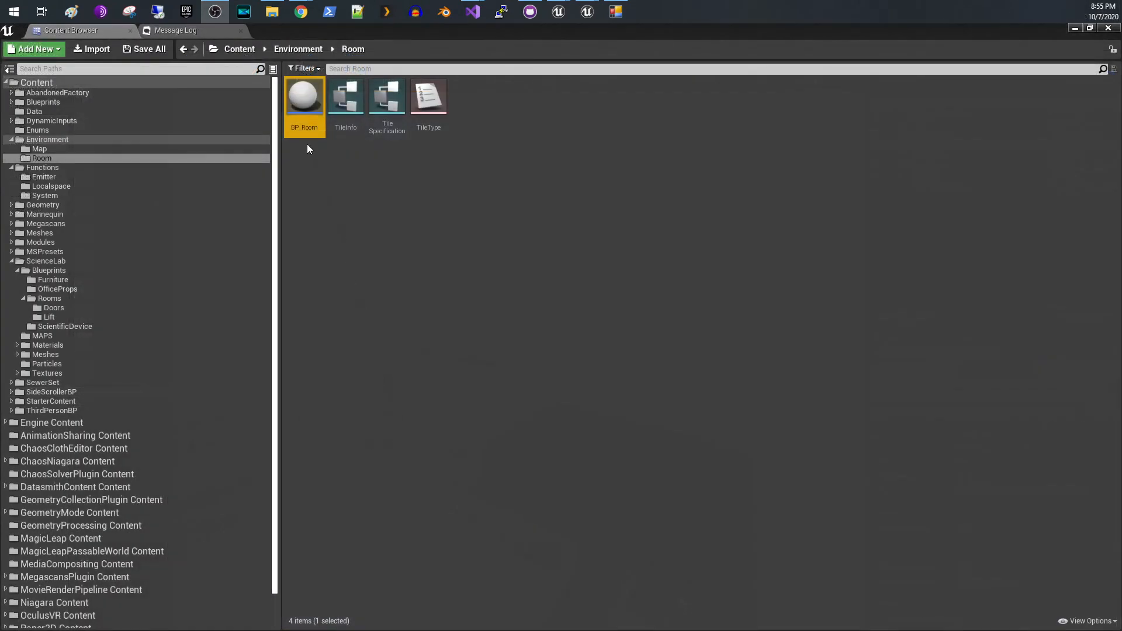
Open the BP_Room blueprint, examine the node groups of its Construction Script, and close the blueprint
{"action": "double_click", "coordinate": [304, 117]}
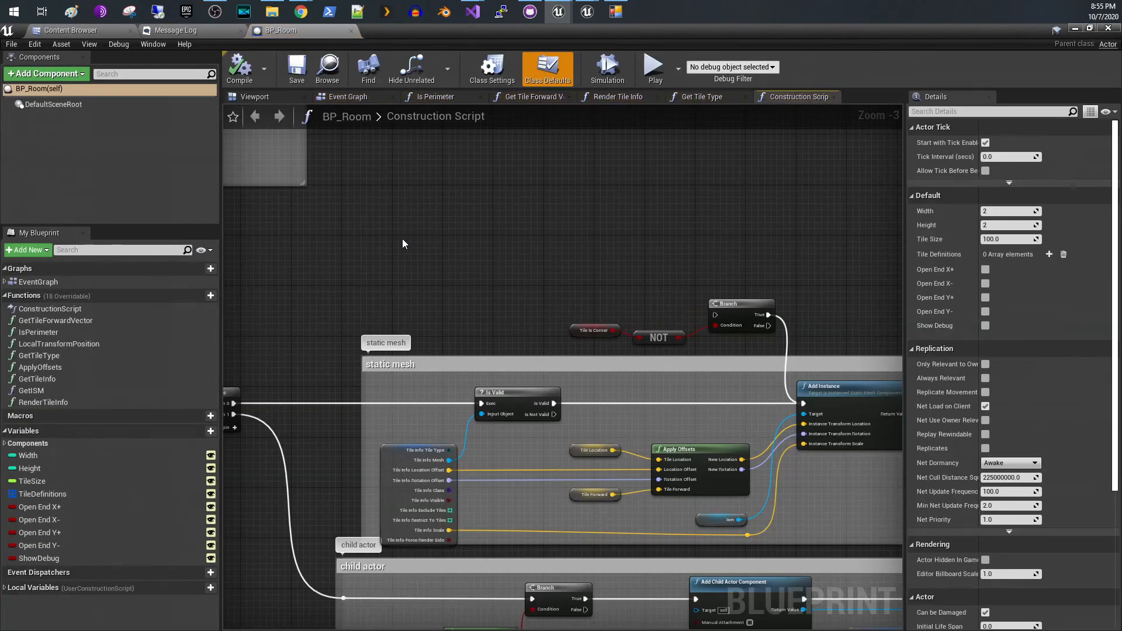
{"action": "scroll", "coordinate": [401, 243], "scroll_direction": "down", "scroll_amount": 5}
{"action": "right_click_drag", "start_coordinate": [496, 243], "coordinate": [886, 300]}
{"action": "scroll", "coordinate": [777, 306], "scroll_direction": "up", "scroll_amount": 1}
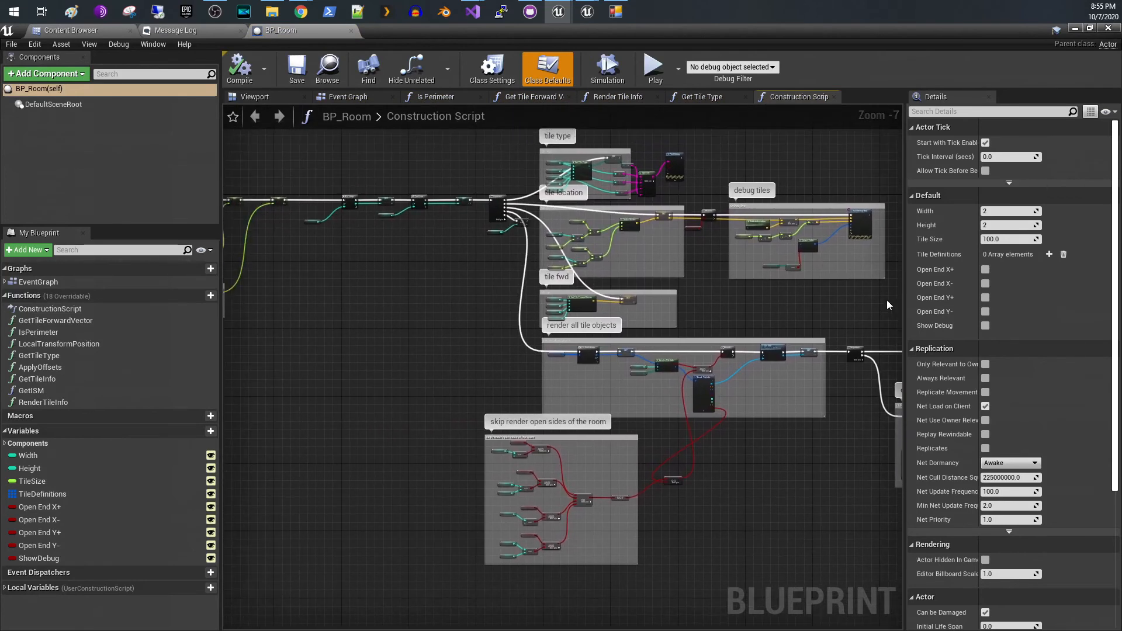
{"action": "right_click_drag", "start_coordinate": [777, 321], "coordinate": [1008, 359]}
{"action": "right_click_drag", "start_coordinate": [697, 319], "coordinate": [721, 352]}
{"action": "right_click_drag", "start_coordinate": [608, 289], "coordinate": [235, 233]}
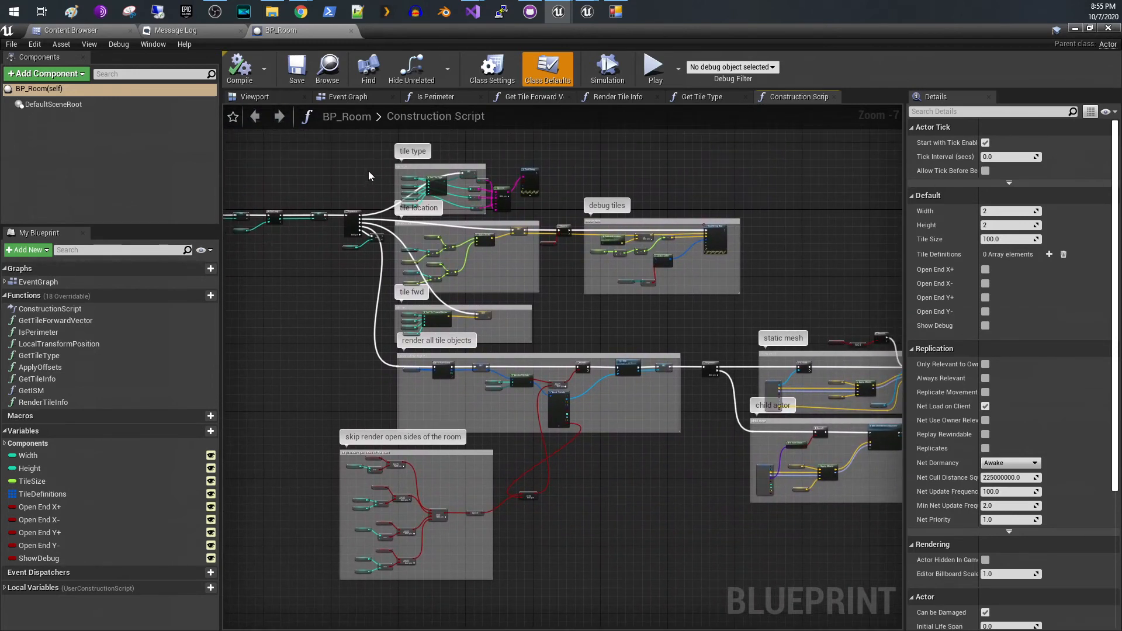
{"action": "left_click", "coordinate": [352, 31]}
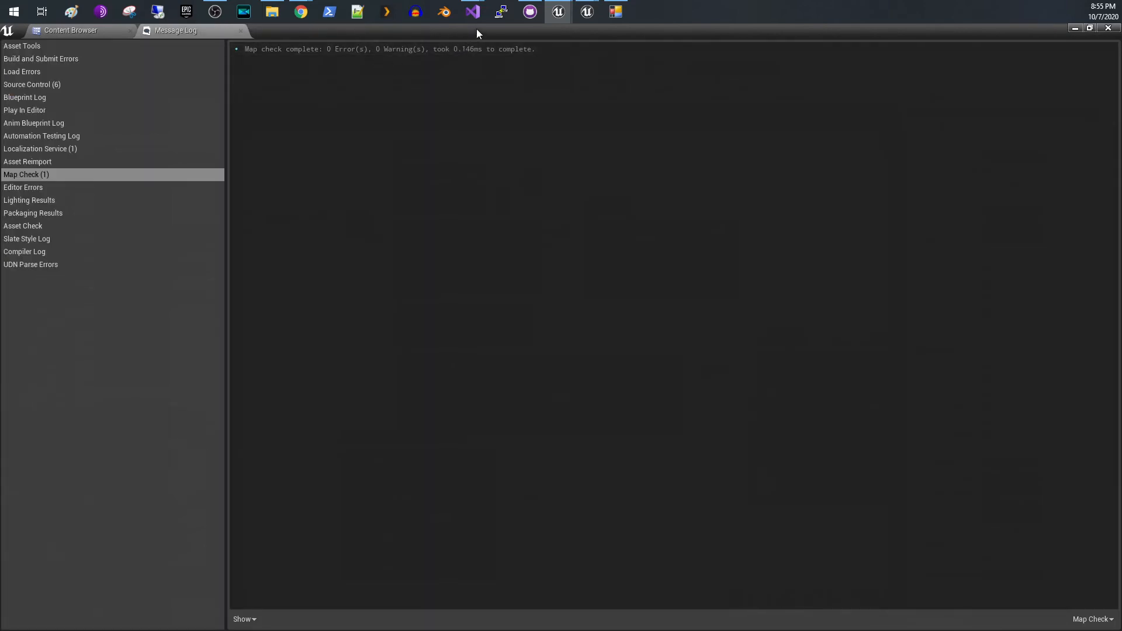
Switch to Visual Studio and examine how ReadTiles in TileMap.cpp parses tile locations and things from JSON
{"action": "mouse_move", "coordinate": [472, 13]}
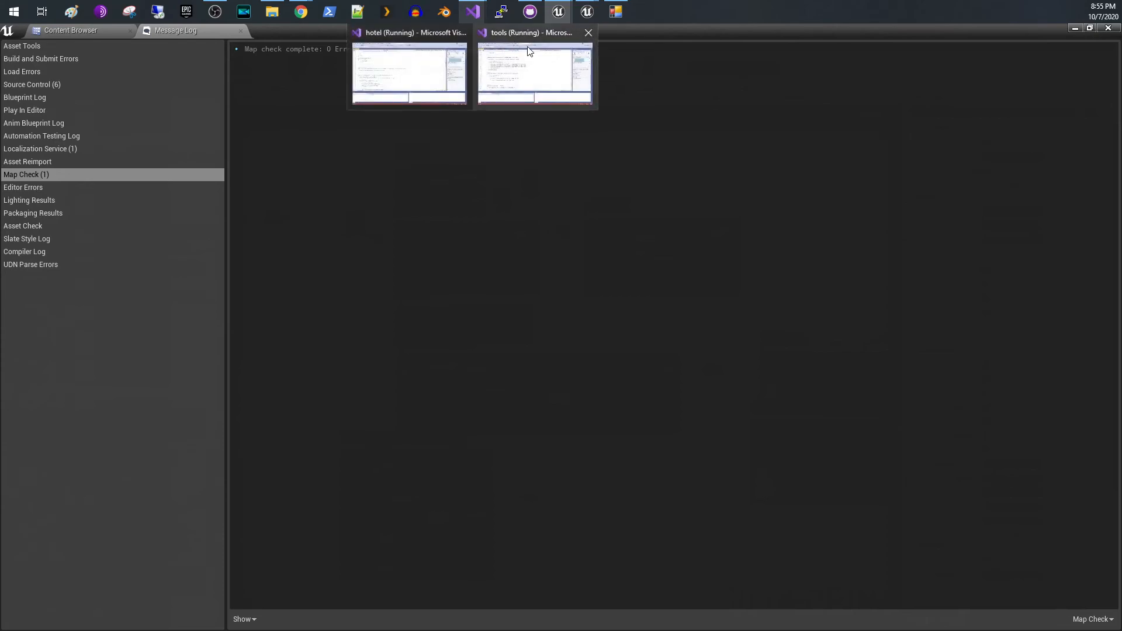
{"action": "left_click", "coordinate": [530, 64]}
{"action": "scroll", "coordinate": [168, 355], "scroll_direction": "up", "scroll_amount": 2}
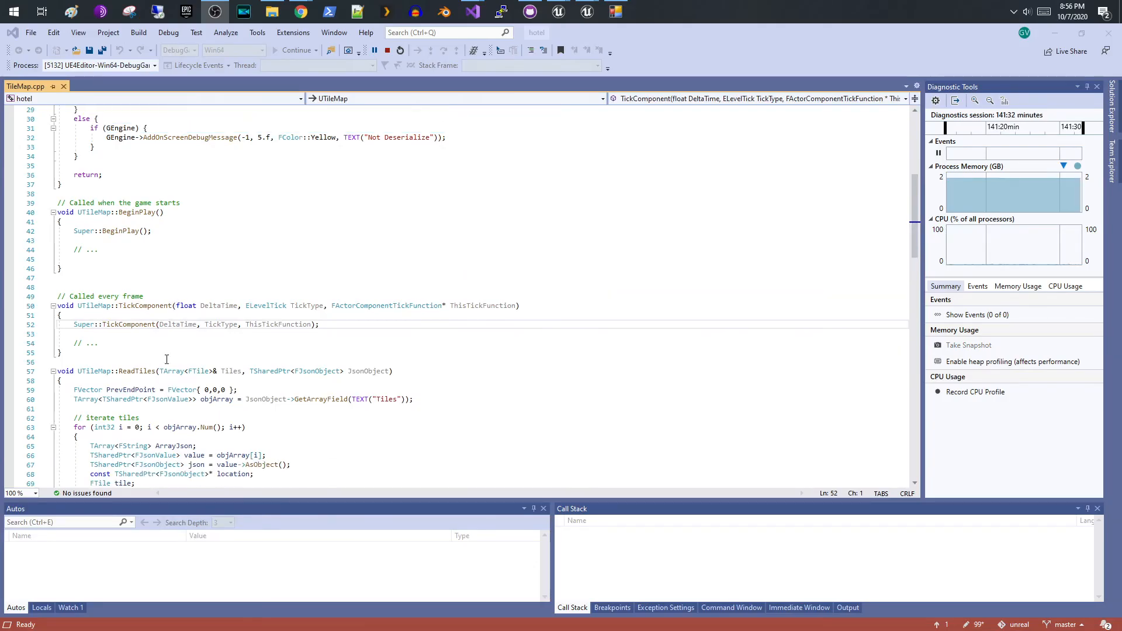
{"action": "scroll", "coordinate": [169, 355], "scroll_direction": "down", "scroll_amount": 8}
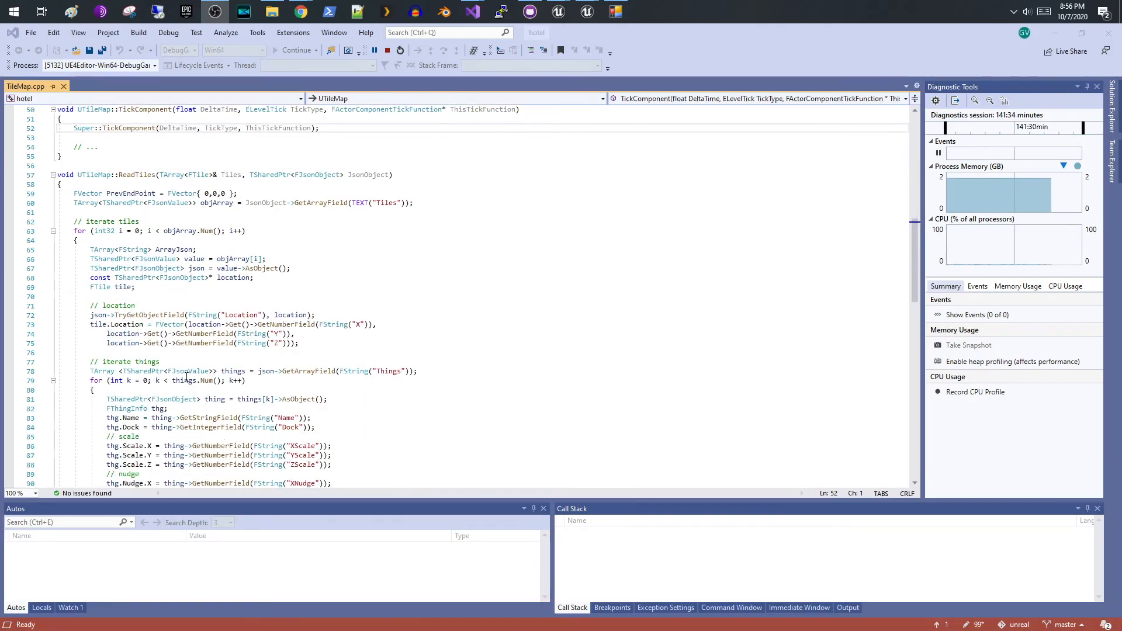
{"action": "scroll", "coordinate": [183, 376], "scroll_direction": "down", "scroll_amount": 4}
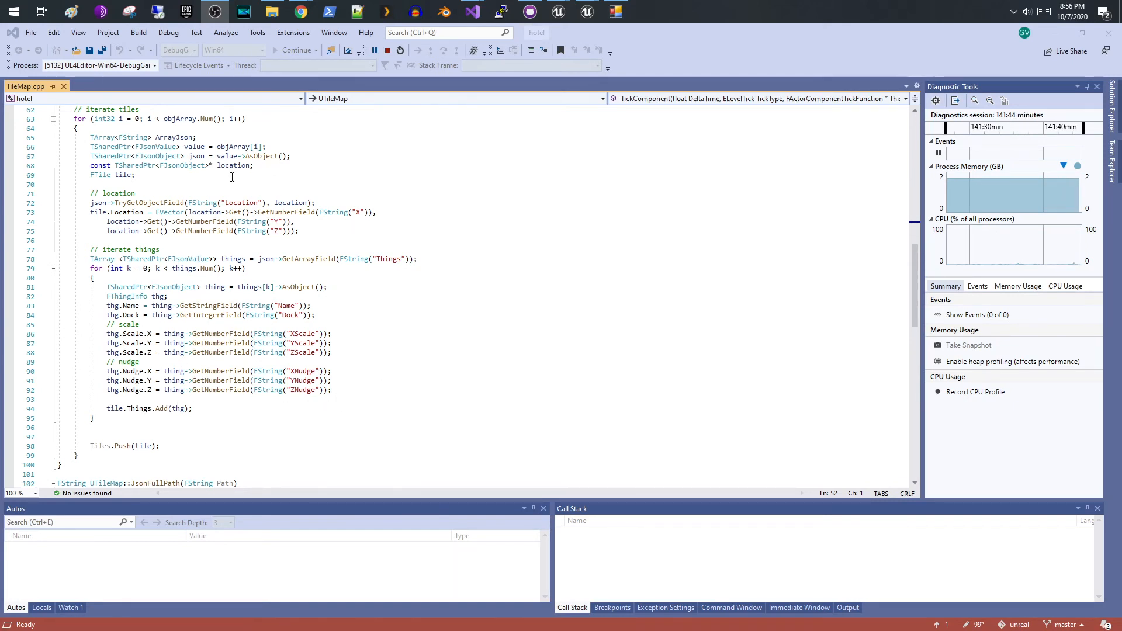
{"action": "scroll", "coordinate": [267, 387], "scroll_direction": "up", "scroll_amount": 2}
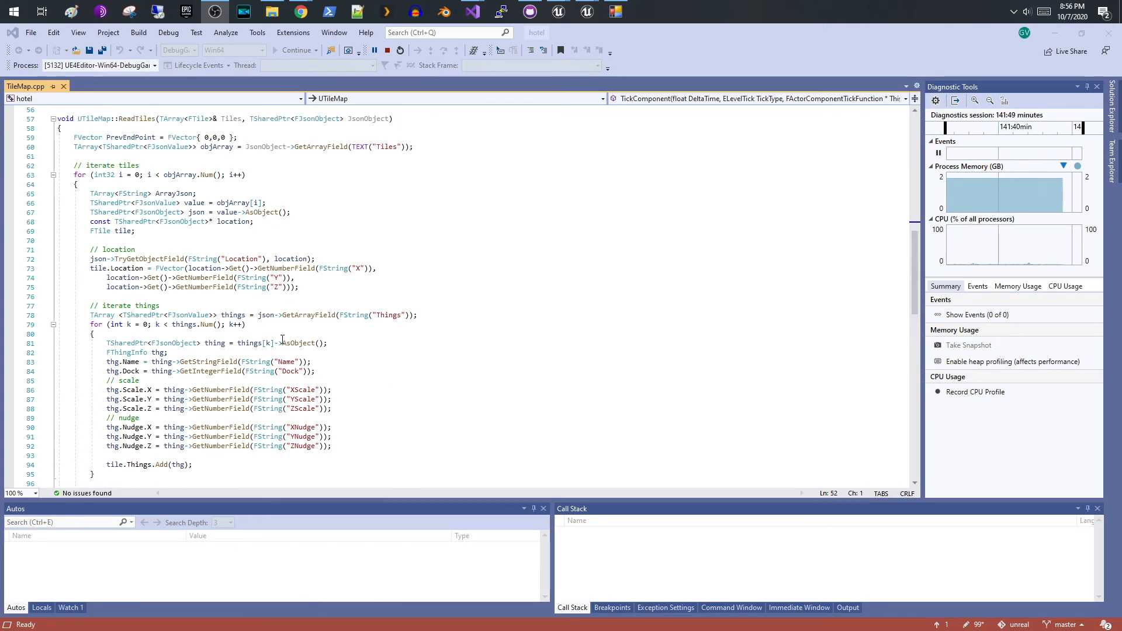
{"action": "scroll", "coordinate": [287, 351], "scroll_direction": "down", "scroll_amount": 2}
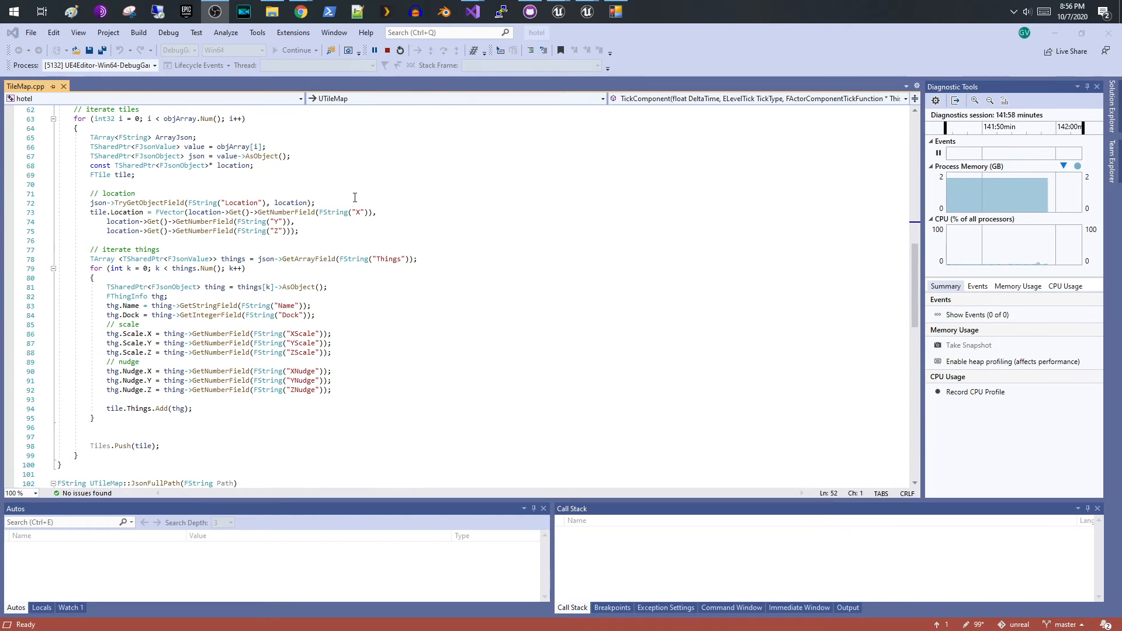
Switch to Notepad++, decline the update, and examine the first tile's Things array at the start of ggg.lvl
{"action": "left_click", "coordinate": [369, 12]}
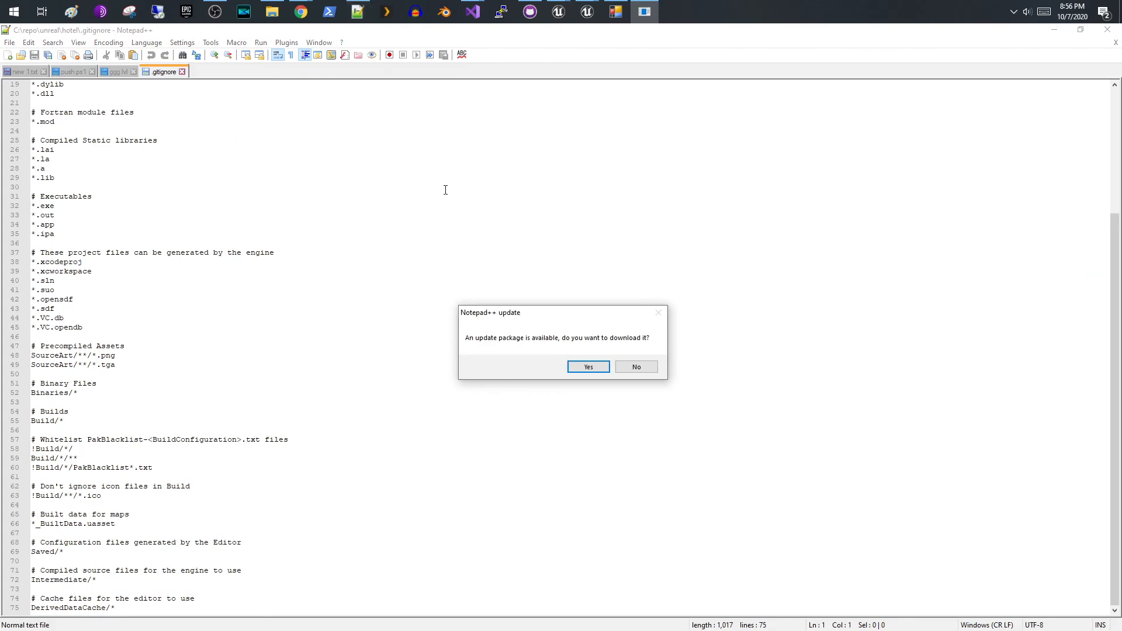
{"action": "left_click", "coordinate": [637, 367]}
{"action": "left_click", "coordinate": [114, 72]}
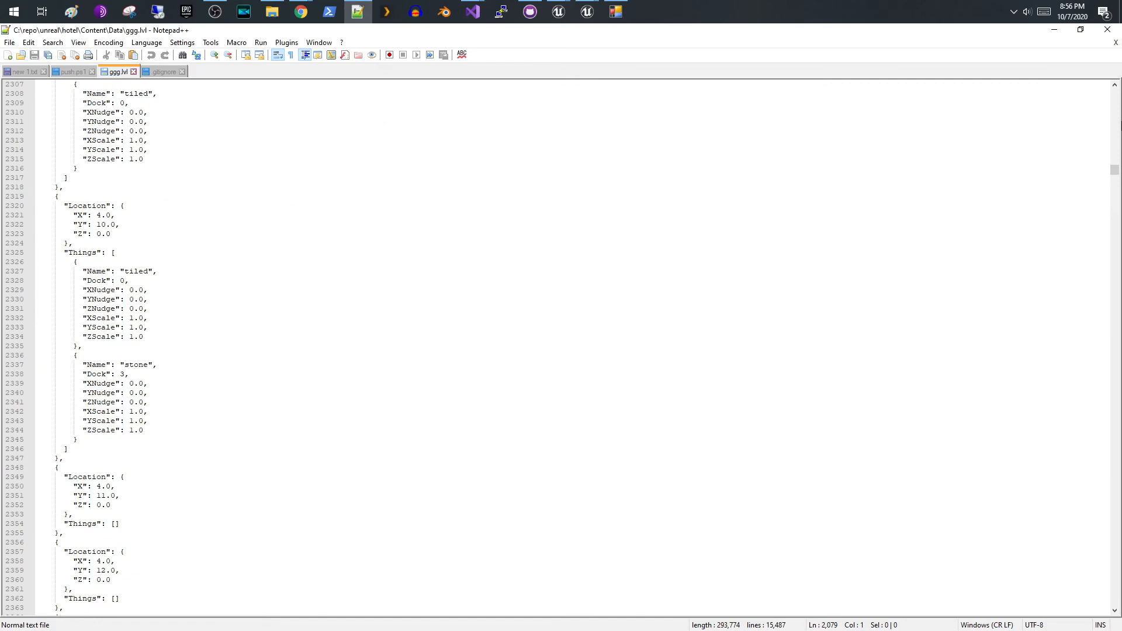
{"action": "left_click_drag", "start_coordinate": [1115, 171], "coordinate": [1115, 94]}
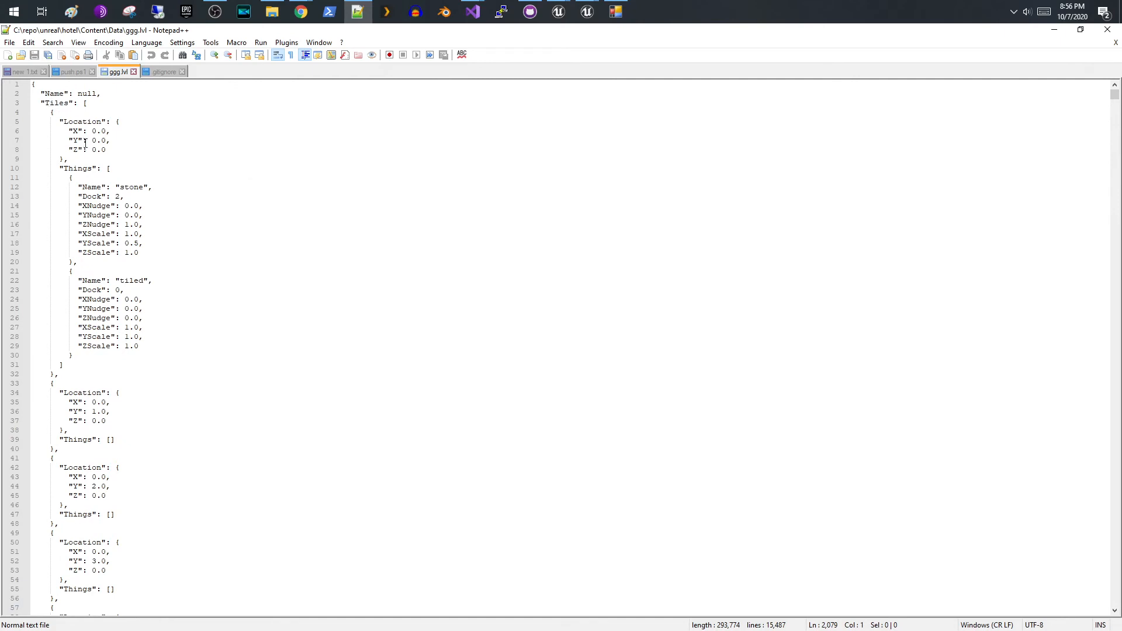
{"action": "left_click_drag", "start_coordinate": [58, 170], "coordinate": [148, 359]}
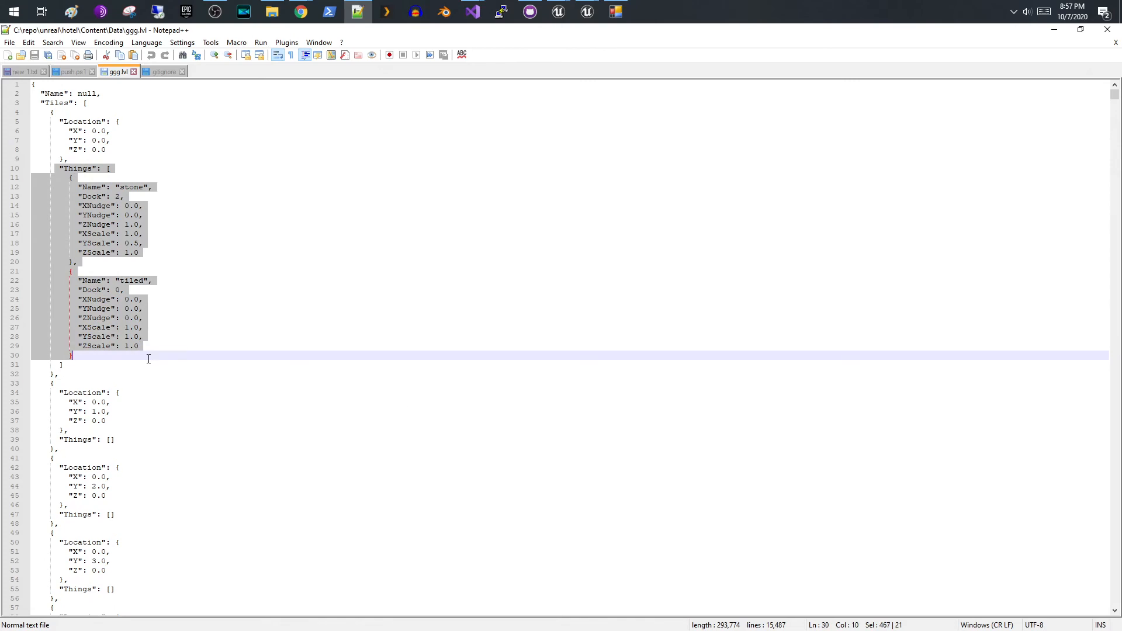
{"action": "left_click", "coordinate": [192, 331]}
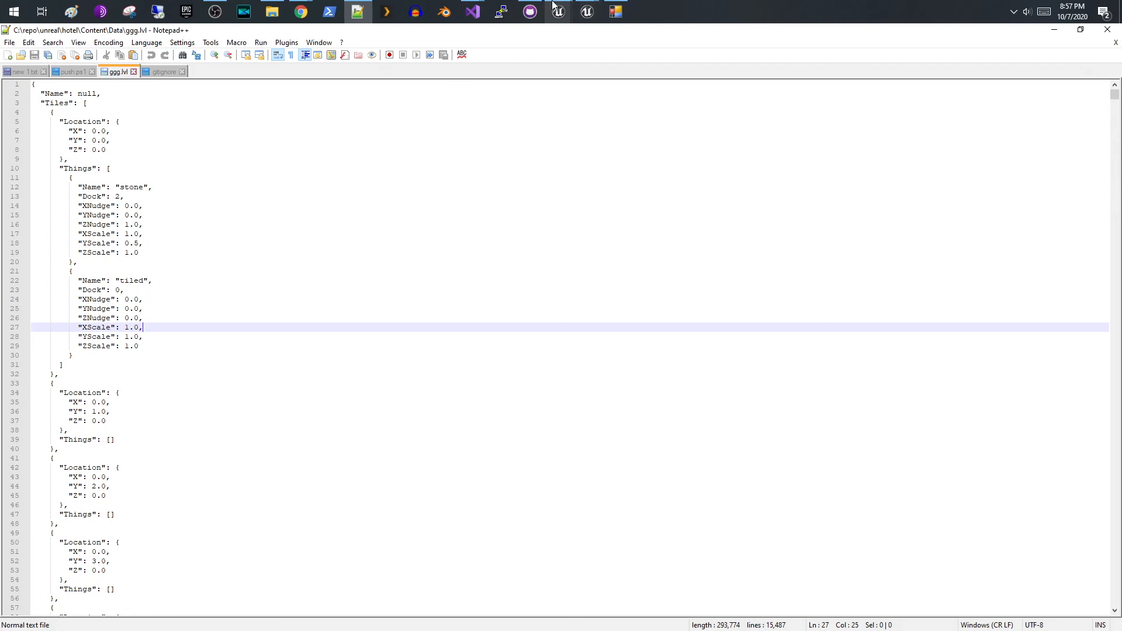
Switch back to the Unreal Editor level and inspect the generated rooms and corridors from above and at wall height
{"action": "mouse_move", "coordinate": [563, 7]}
{"action": "left_click", "coordinate": [676, 79]}
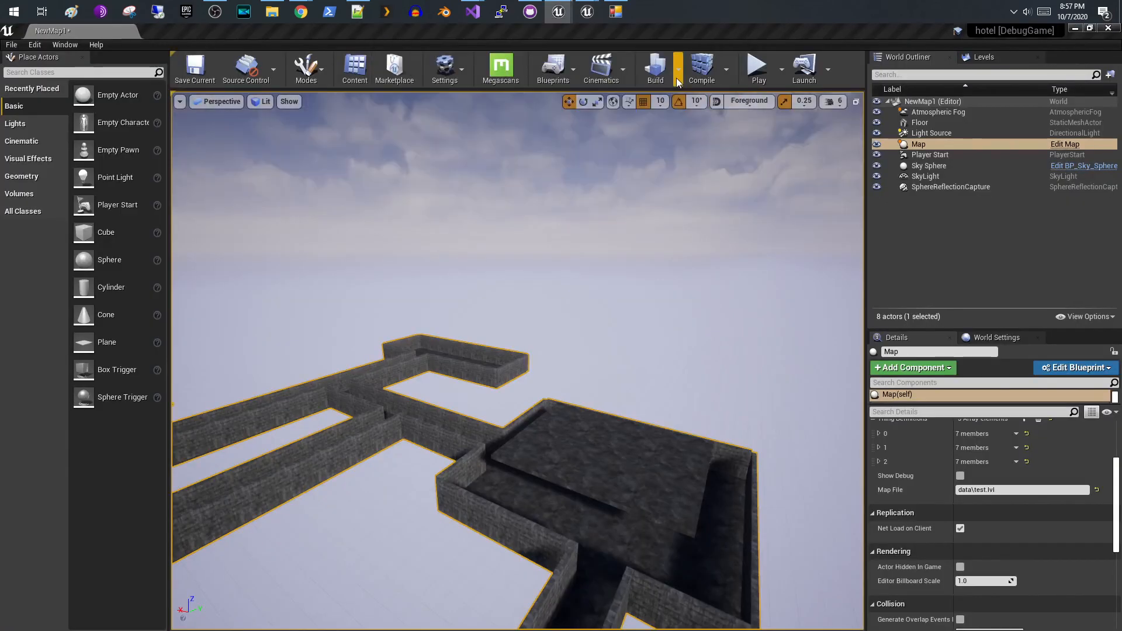
{"action": "left_click_drag", "start_coordinate": [504, 402], "coordinate": [436, 508]}
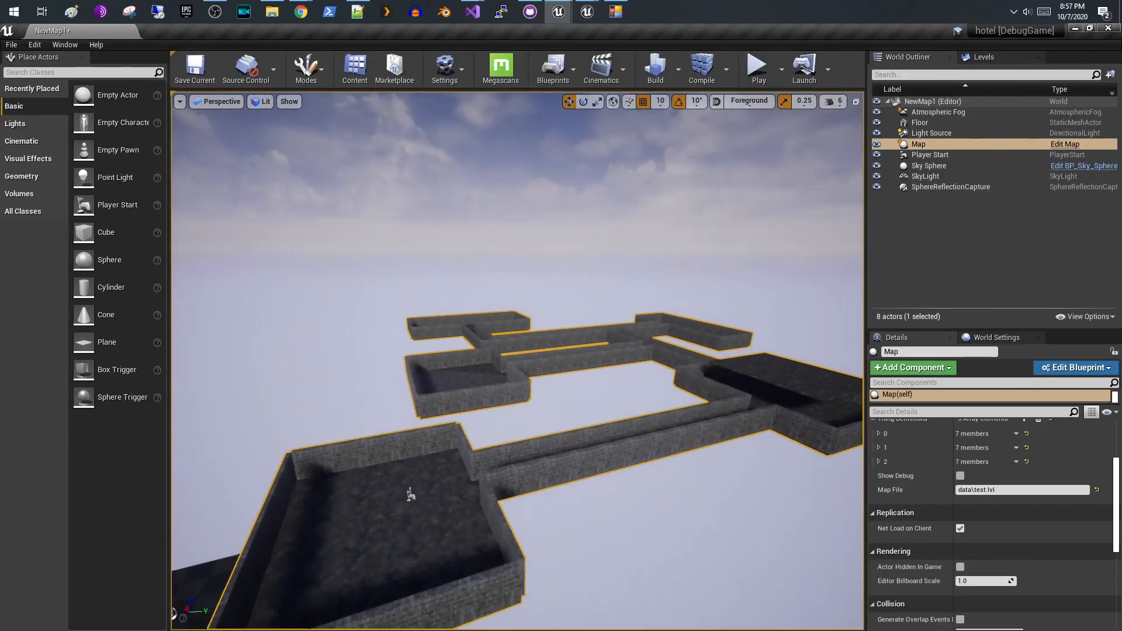
{"action": "left_click_drag", "start_coordinate": [644, 347], "coordinate": [789, 368]}
{"action": "left_click_drag", "start_coordinate": [681, 347], "coordinate": [624, 435]}
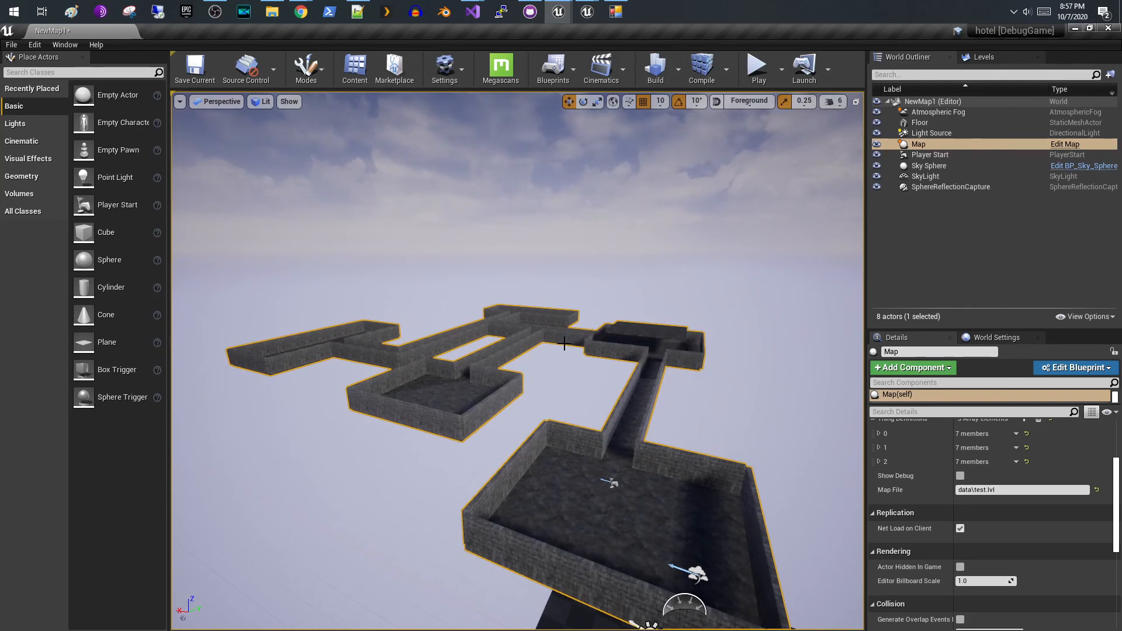
{"action": "left_click_drag", "start_coordinate": [563, 344], "coordinate": [579, 316]}
{"action": "middle_click_drag", "start_coordinate": [564, 343], "coordinate": [565, 453]}
{"action": "left_click_drag", "start_coordinate": [524, 328], "coordinate": [515, 246]}
{"action": "left_click_drag", "start_coordinate": [520, 351], "coordinate": [643, 485]}
{"action": "left_click_drag", "start_coordinate": [520, 351], "coordinate": [565, 337]}
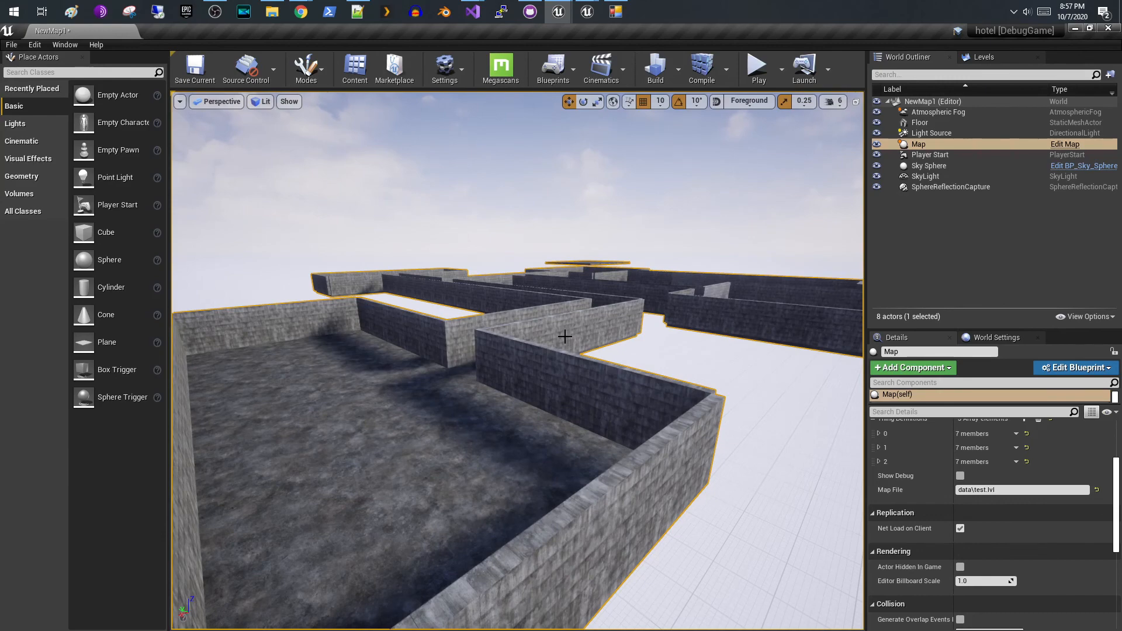
{"action": "mouse_move", "coordinate": [565, 337]}
{"action": "left_mouse_down"}
{"action": "mouse_move", "coordinate": [561, 409]}
{"action": "mouse_move", "coordinate": [570, 350]}
{"action": "mouse_move", "coordinate": [550, 333]}
{"action": "mouse_move", "coordinate": [570, 326]}
{"action": "left_mouse_up"}
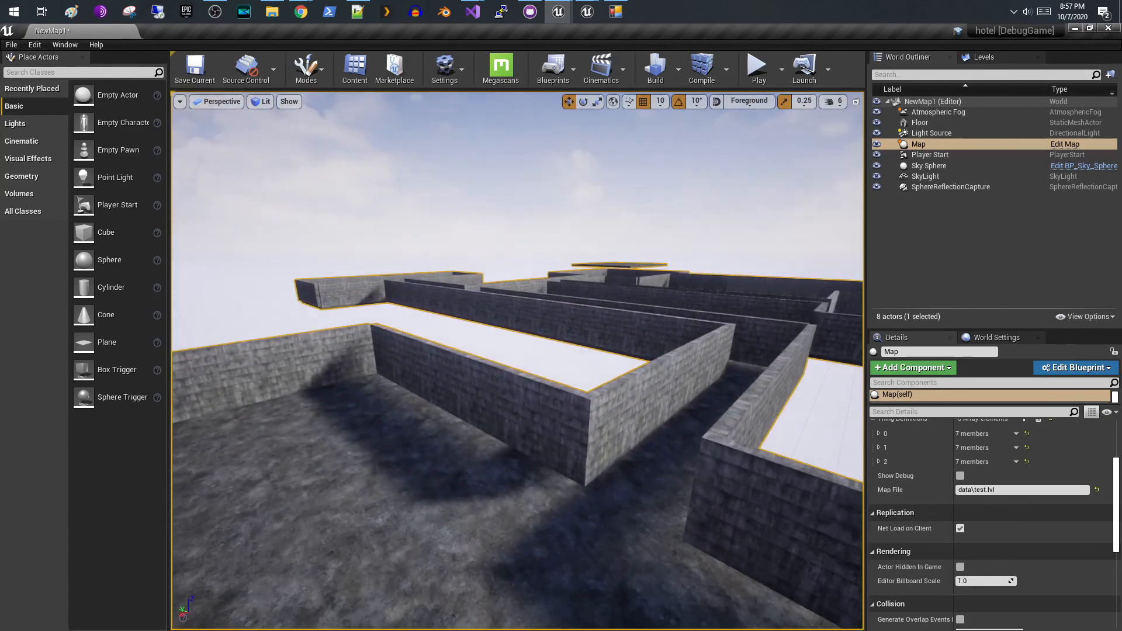
{"action": "mouse_move", "coordinate": [476, 328]}
{"action": "left_mouse_down"}
{"action": "mouse_move", "coordinate": [503, 386]}
{"action": "mouse_move", "coordinate": [467, 357]}
{"action": "mouse_move", "coordinate": [403, 354]}
{"action": "mouse_move", "coordinate": [394, 380]}
{"action": "mouse_move", "coordinate": [477, 330]}
{"action": "left_mouse_up"}
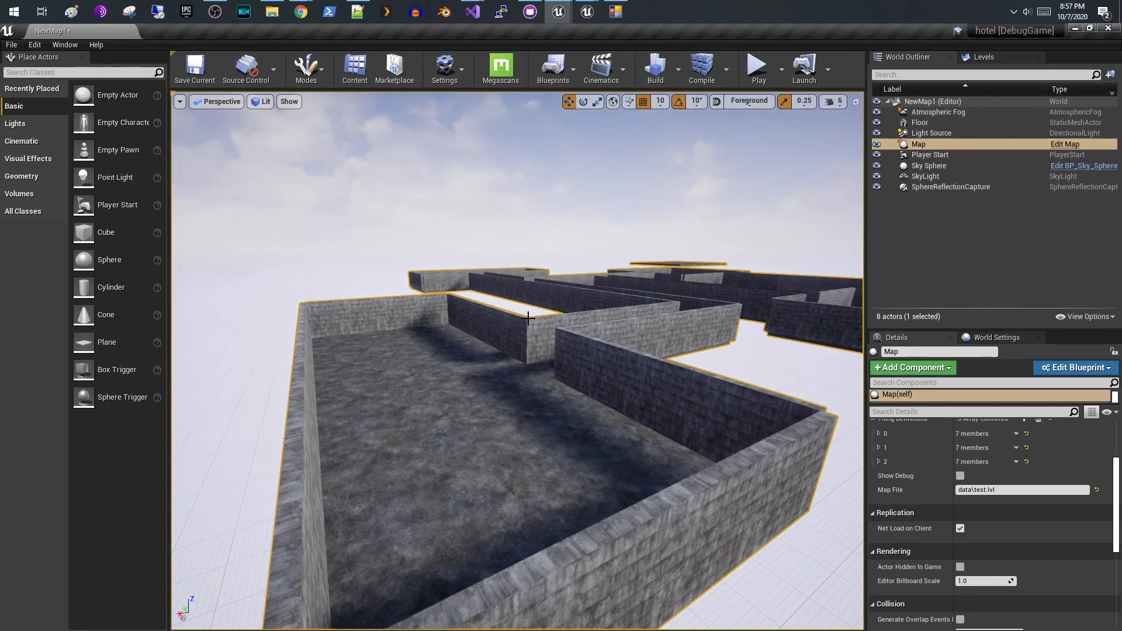
{"action": "mouse_move", "coordinate": [537, 317]}
{"action": "middle_mouse_down"}
{"action": "mouse_move", "coordinate": [562, 230]}
{"action": "mouse_move", "coordinate": [538, 314]}
{"action": "middle_mouse_up"}
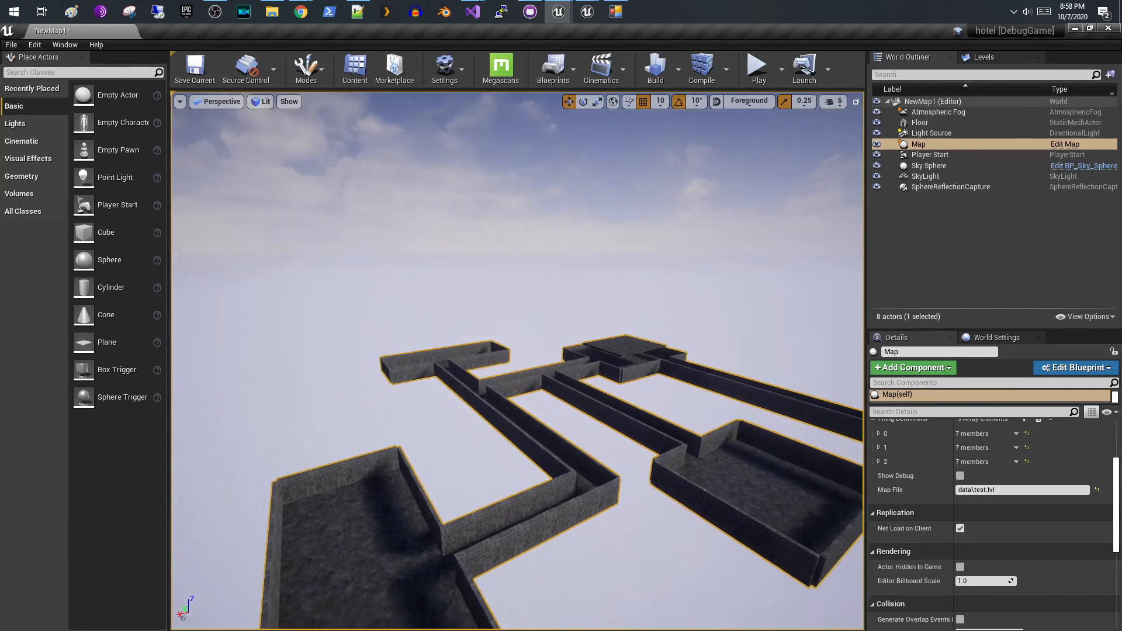
{"action": "left_click_drag", "start_coordinate": [538, 317], "coordinate": [540, 354]}
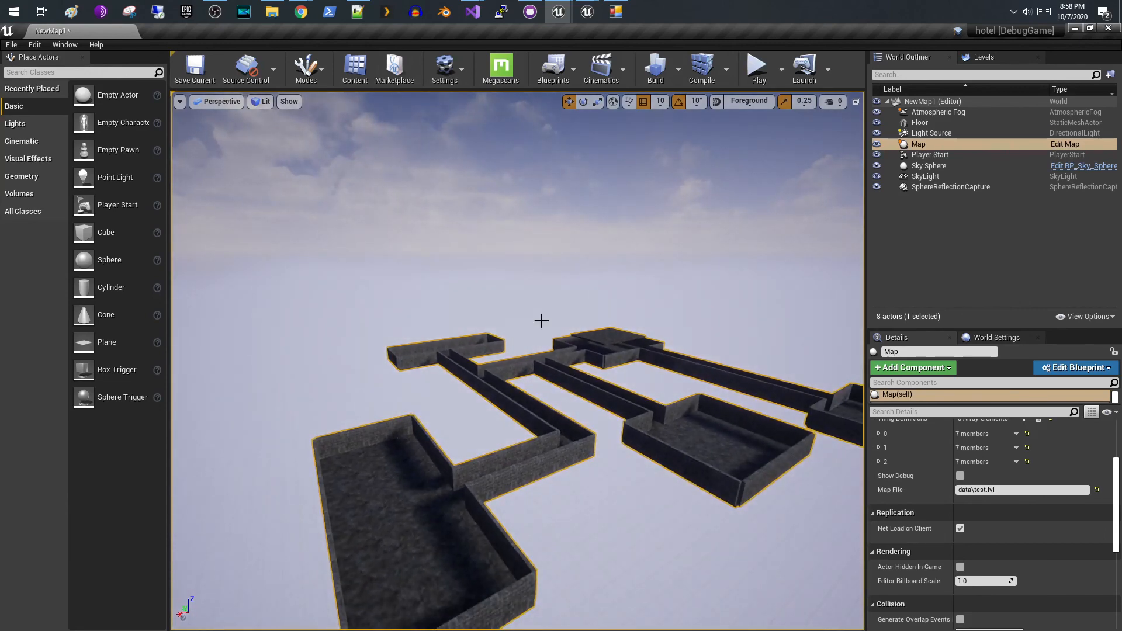
{"action": "left_click_drag", "start_coordinate": [542, 321], "coordinate": [546, 270]}
{"action": "right_click_drag", "start_coordinate": [546, 270], "coordinate": [534, 326]}
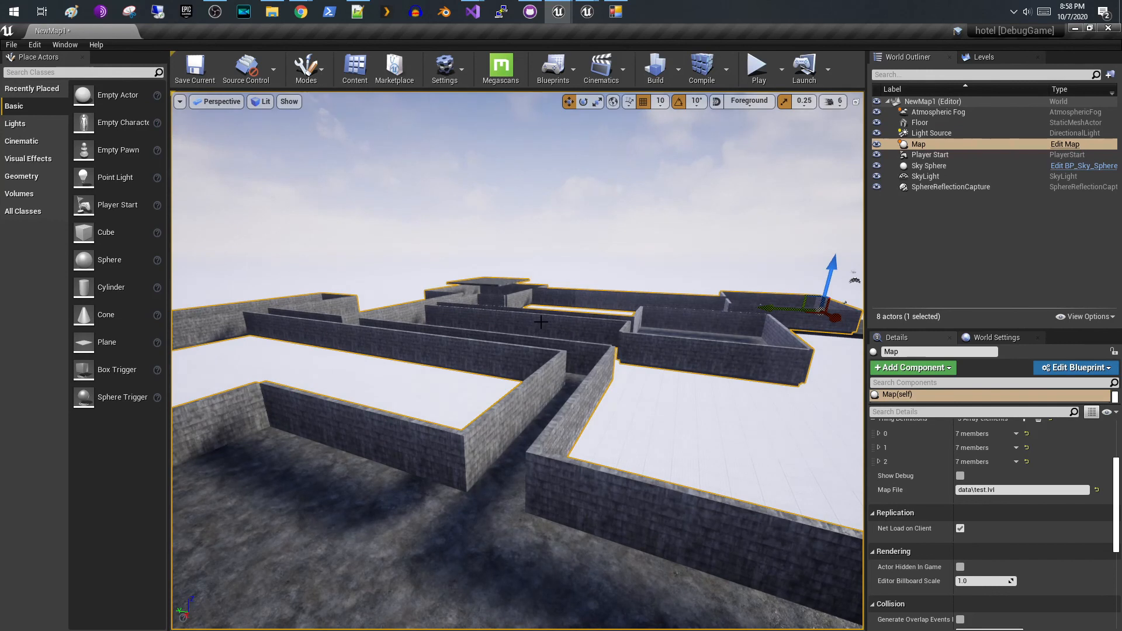